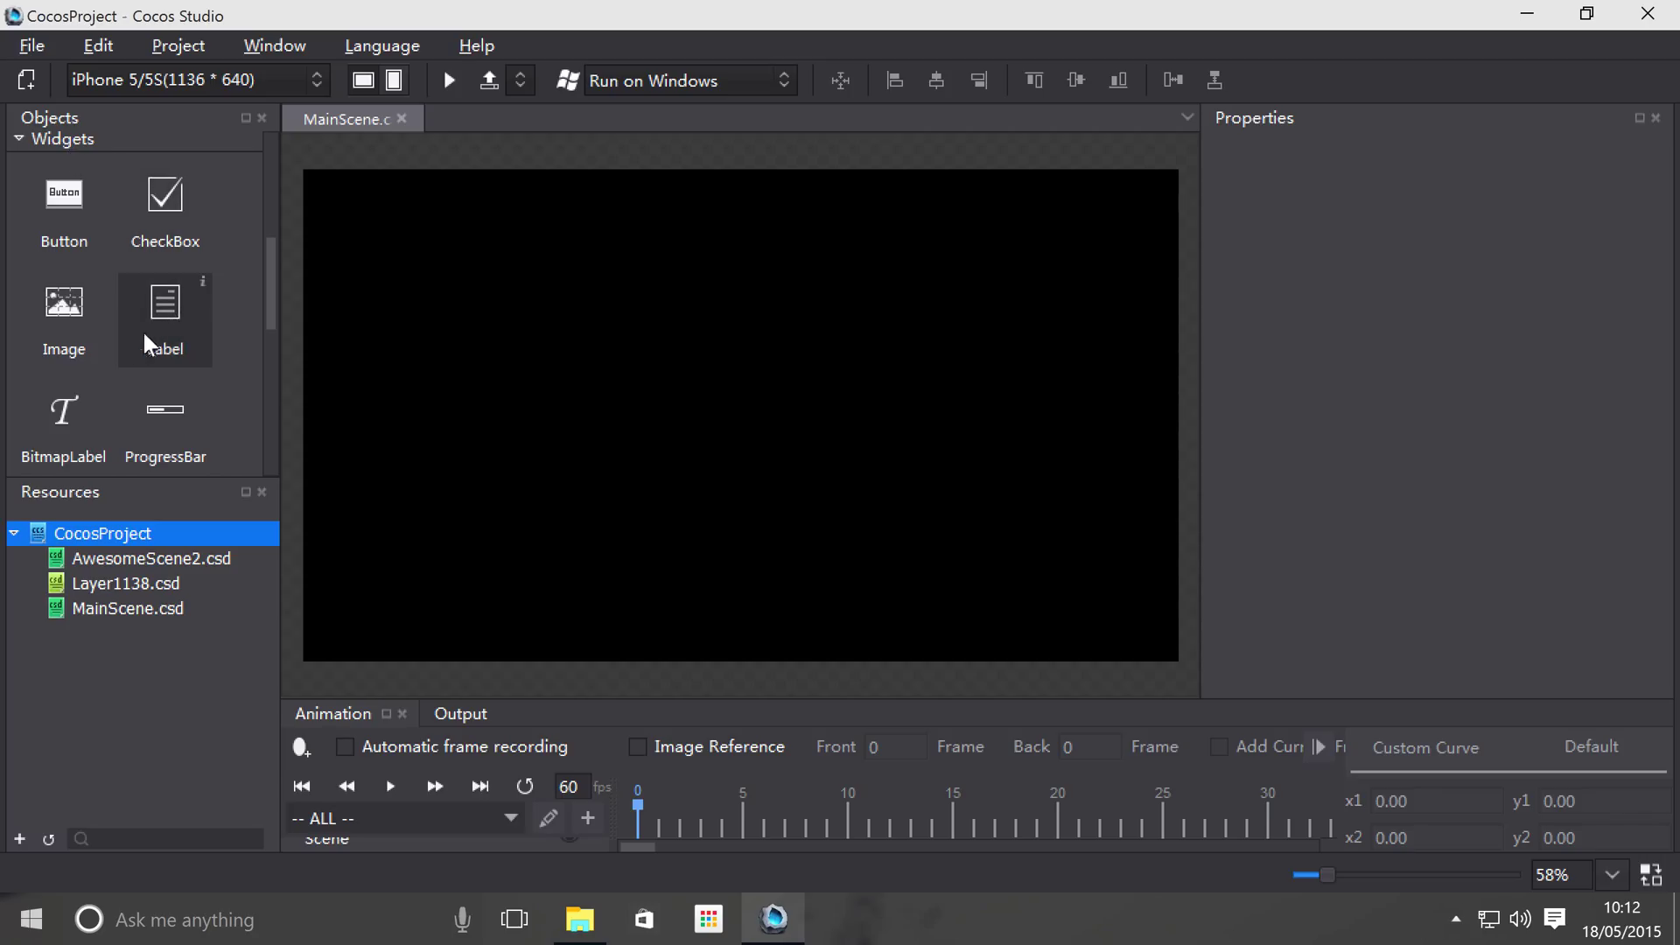
- Place a Button widget at the centre of MainScene and test pressing it in the simulator preview
drag(51, 198, 685, 394)
click(449, 74)
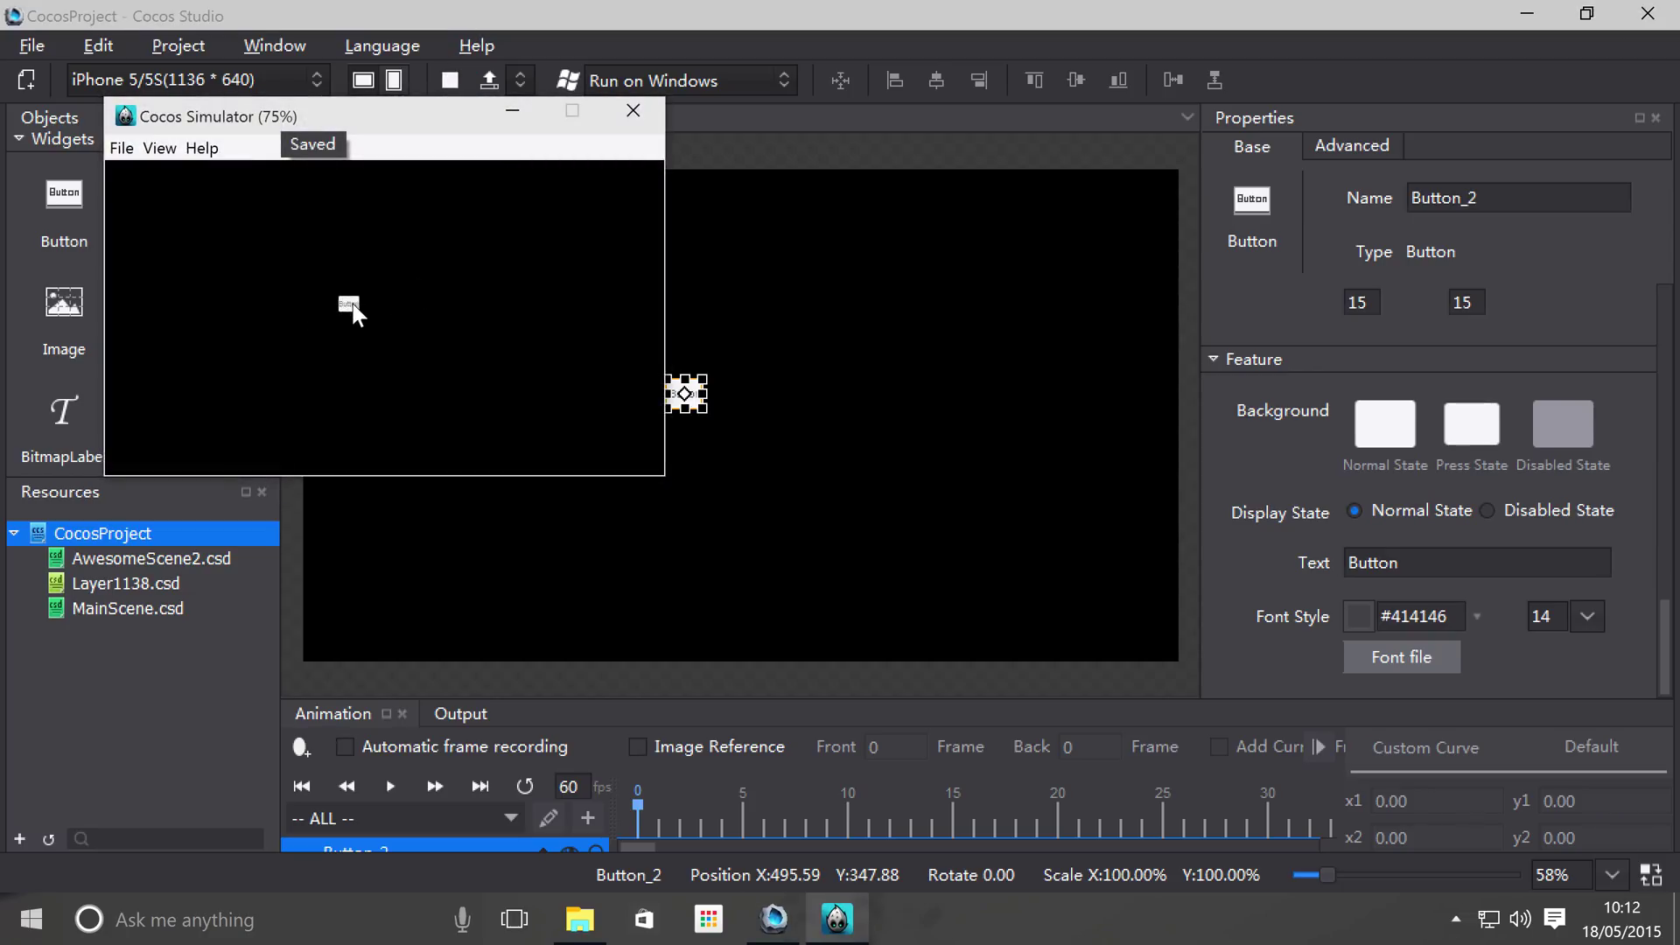
click(354, 308)
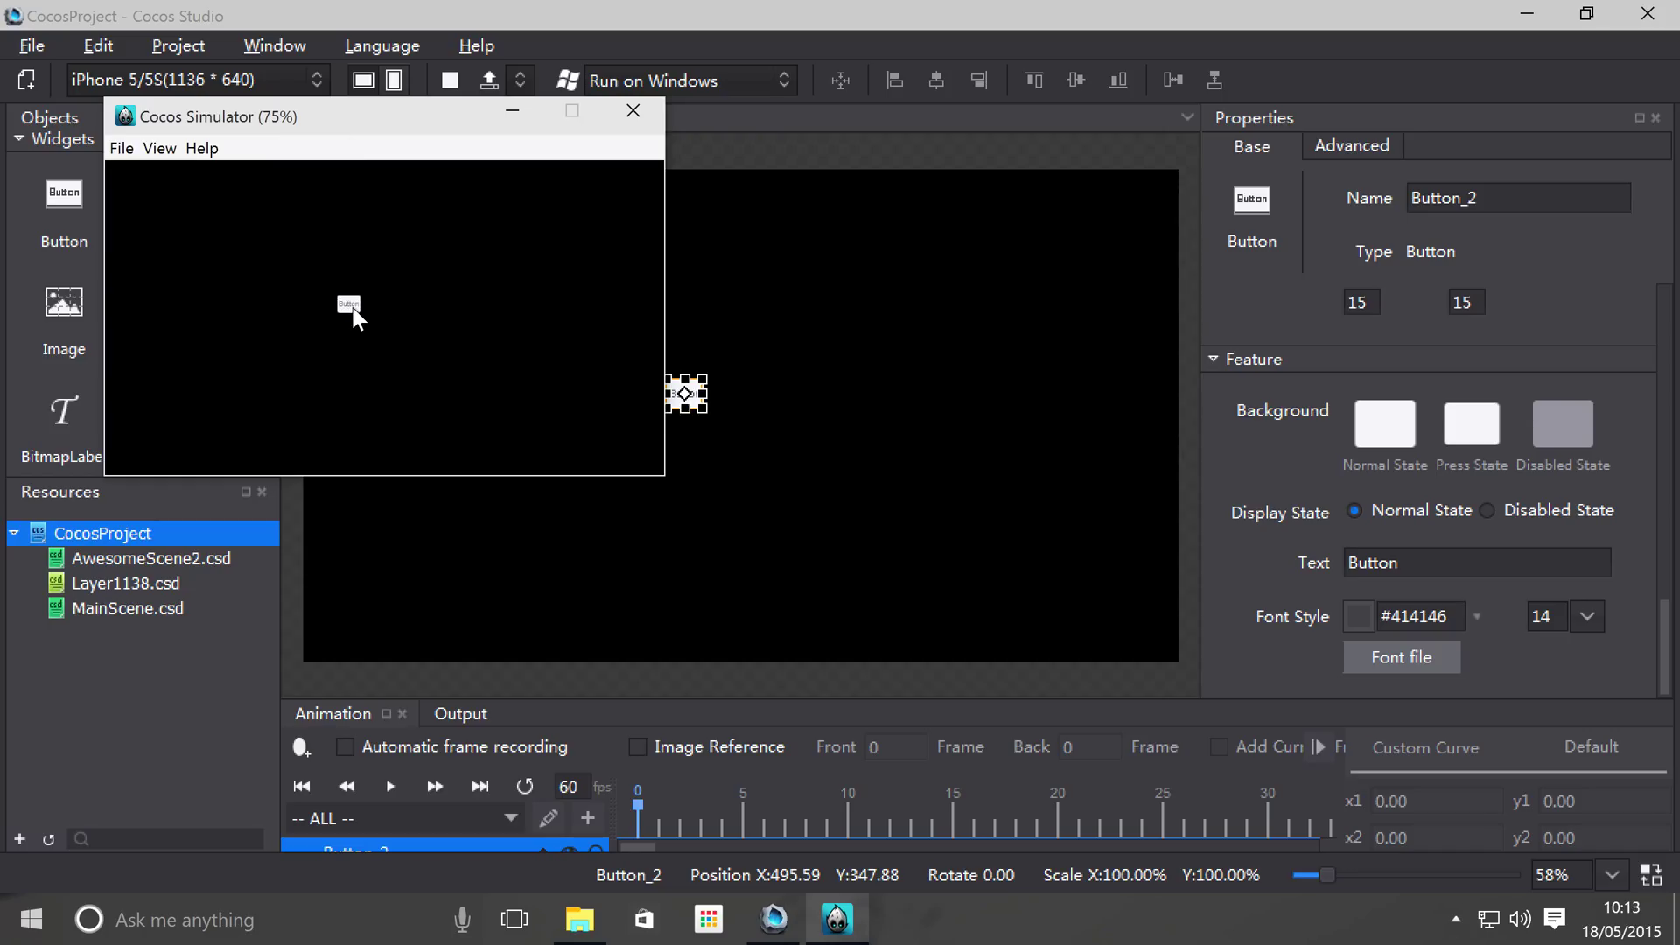
click(354, 308)
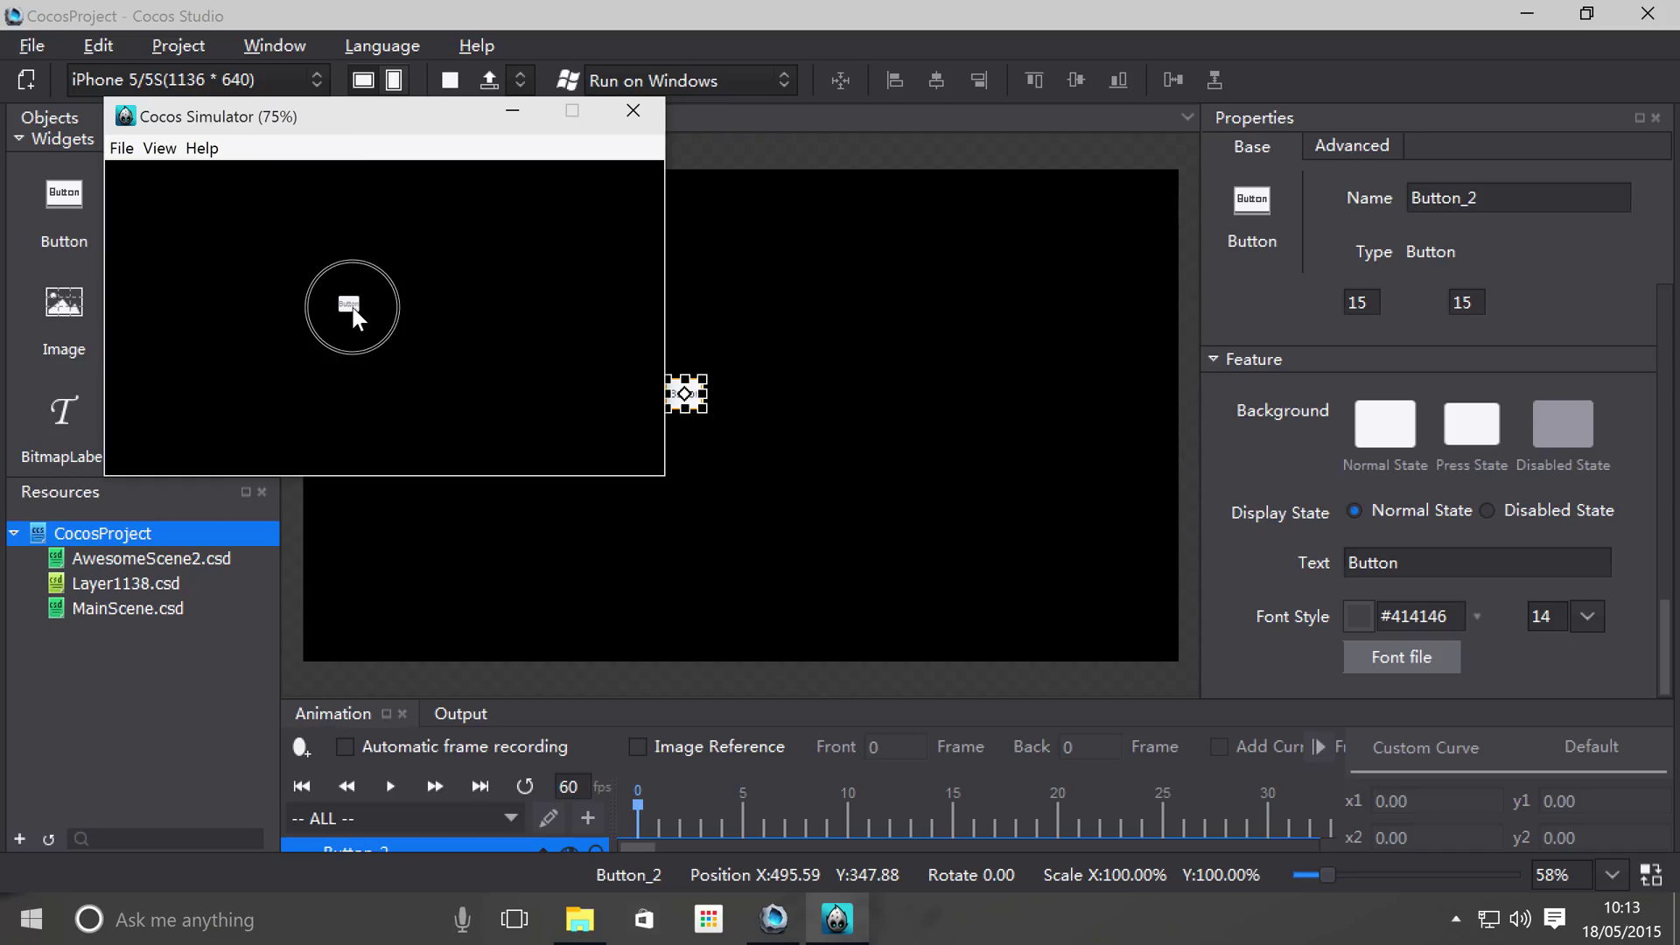
click(644, 121)
- Scroll through Button_2's Properties panel down to the Feature section
scroll(1633, 459, up, 5)
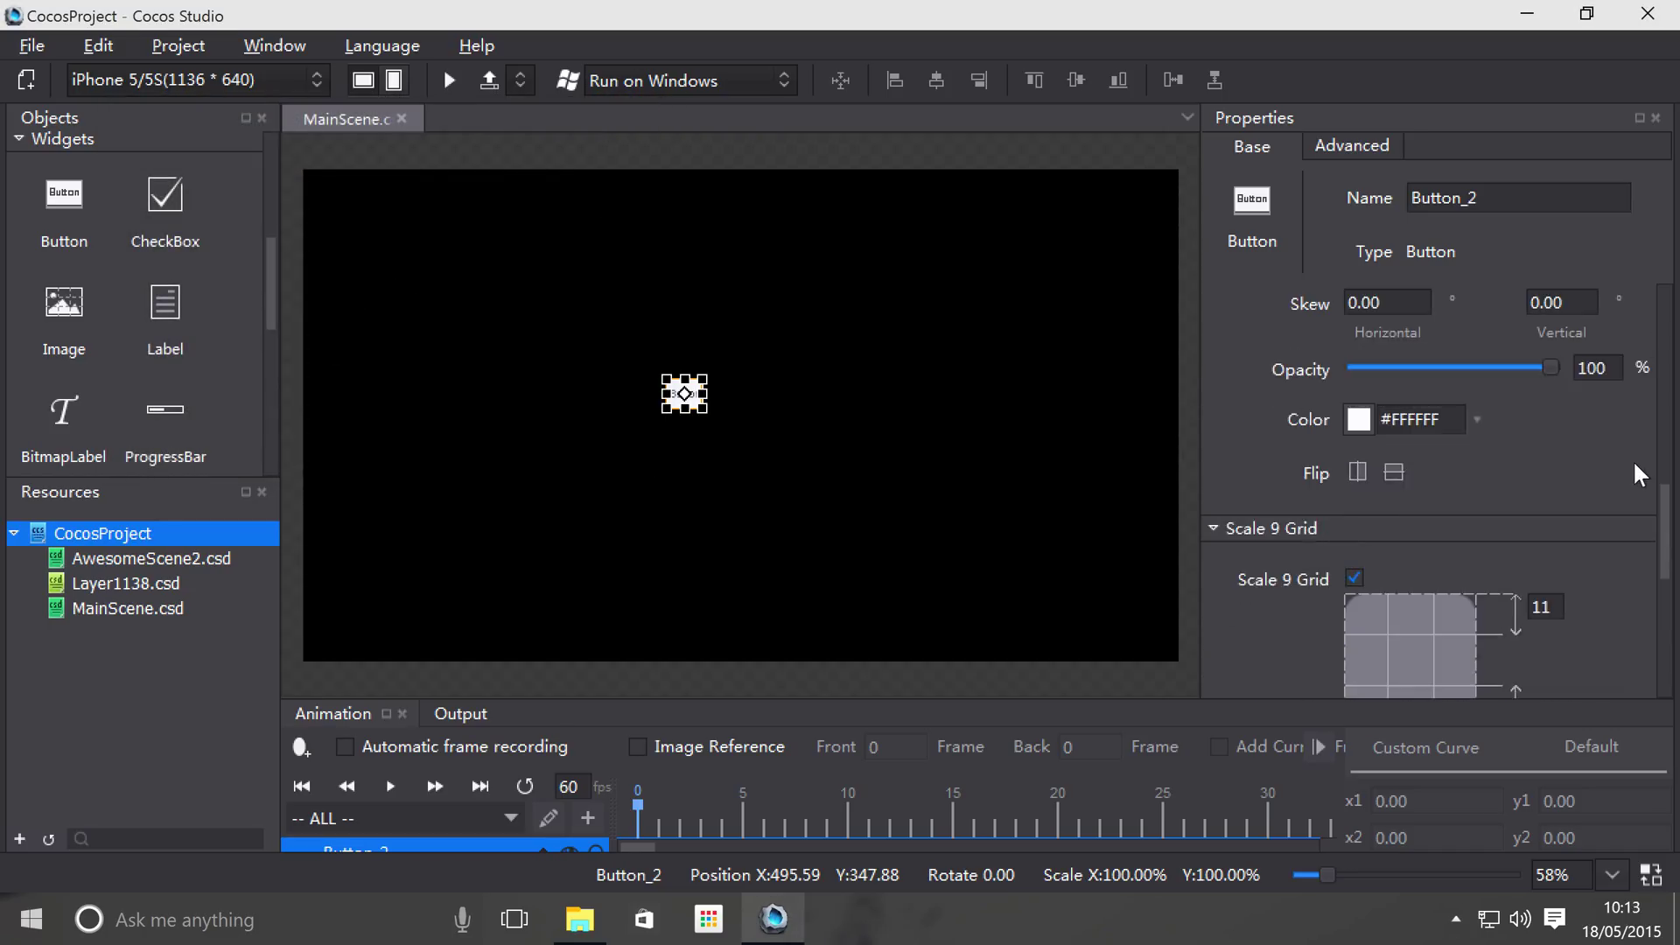
scroll(1591, 492, down, 8)
scroll(1556, 433, up, 2)
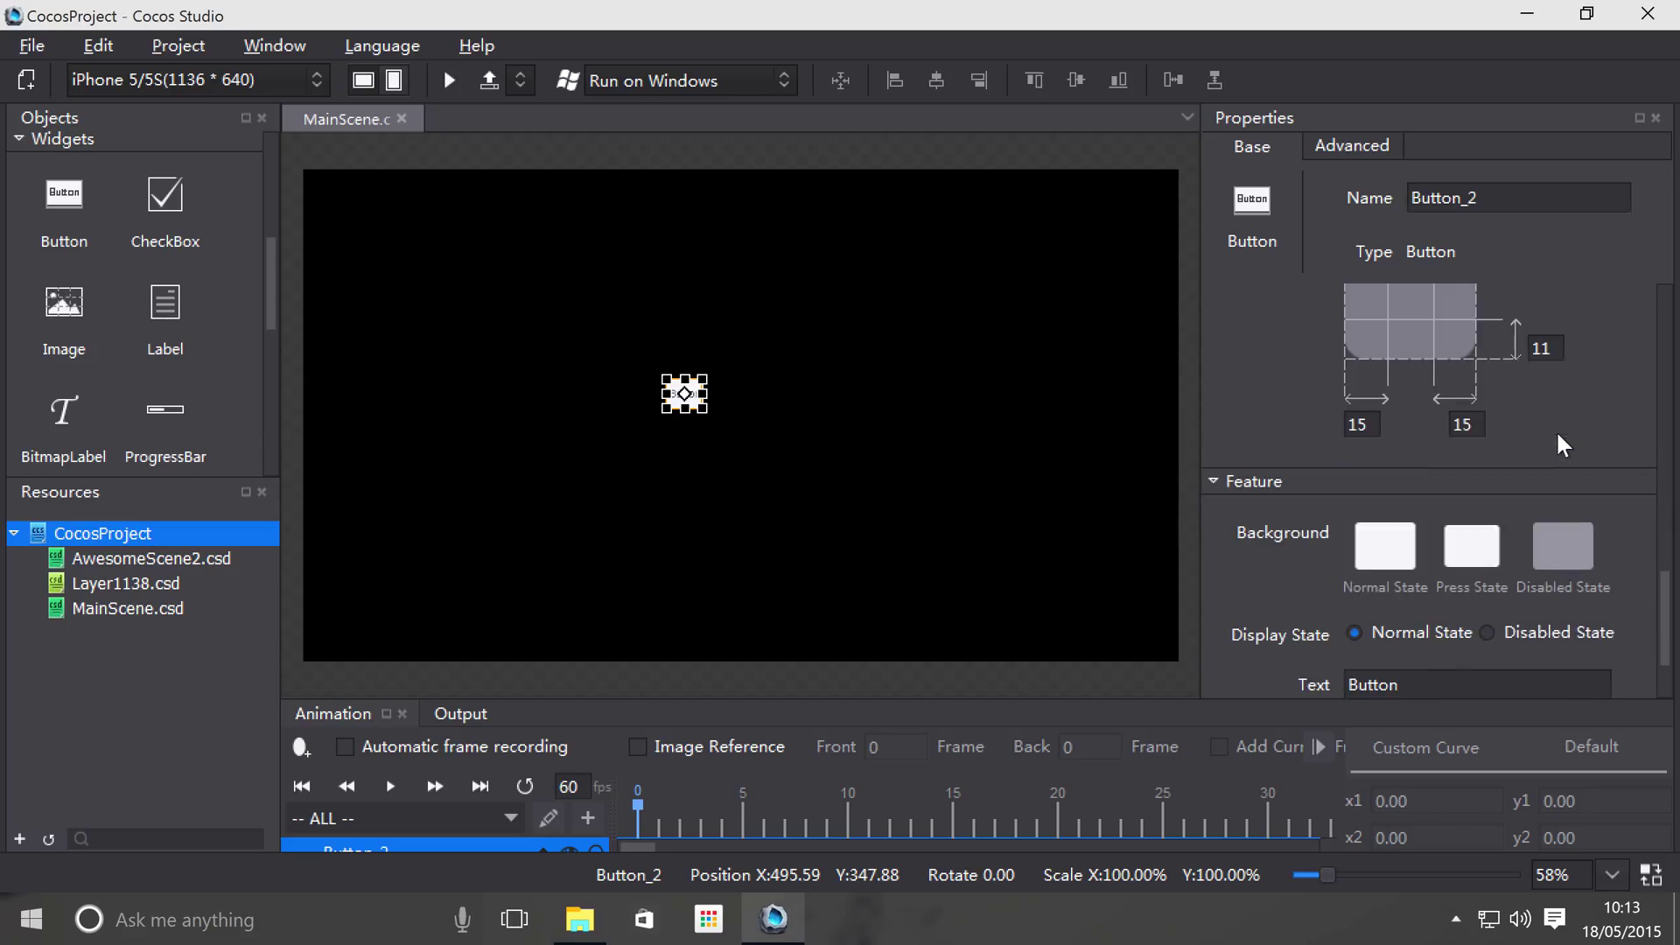
scroll(1563, 525, up, 3)
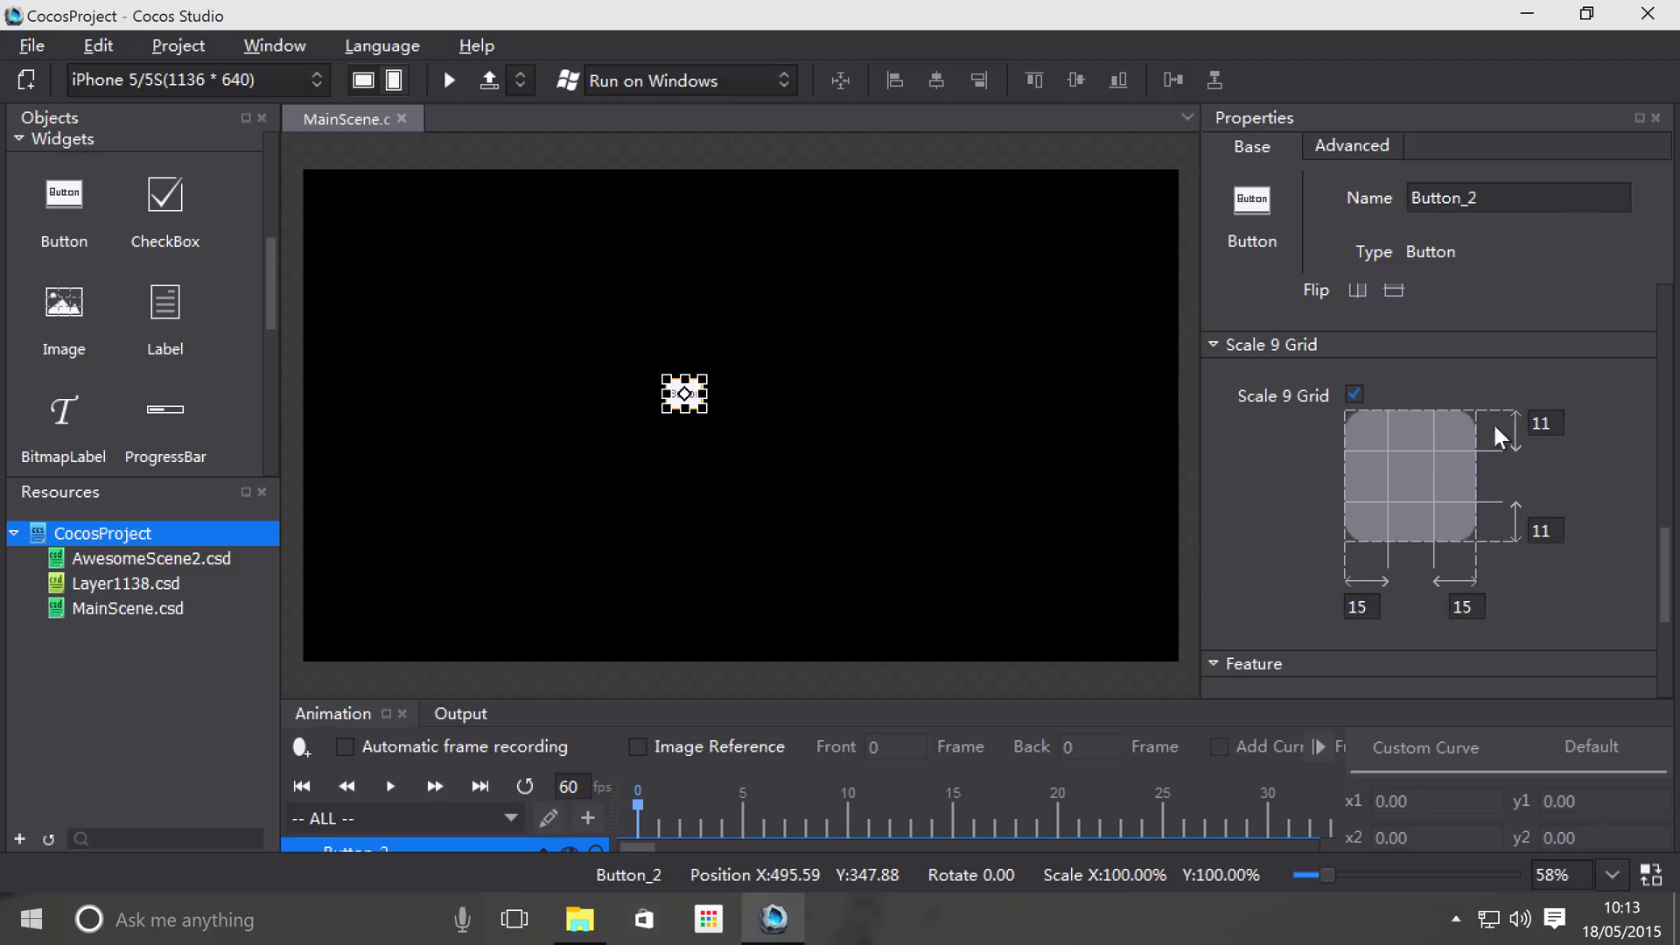
scroll(1533, 534, down, 2)
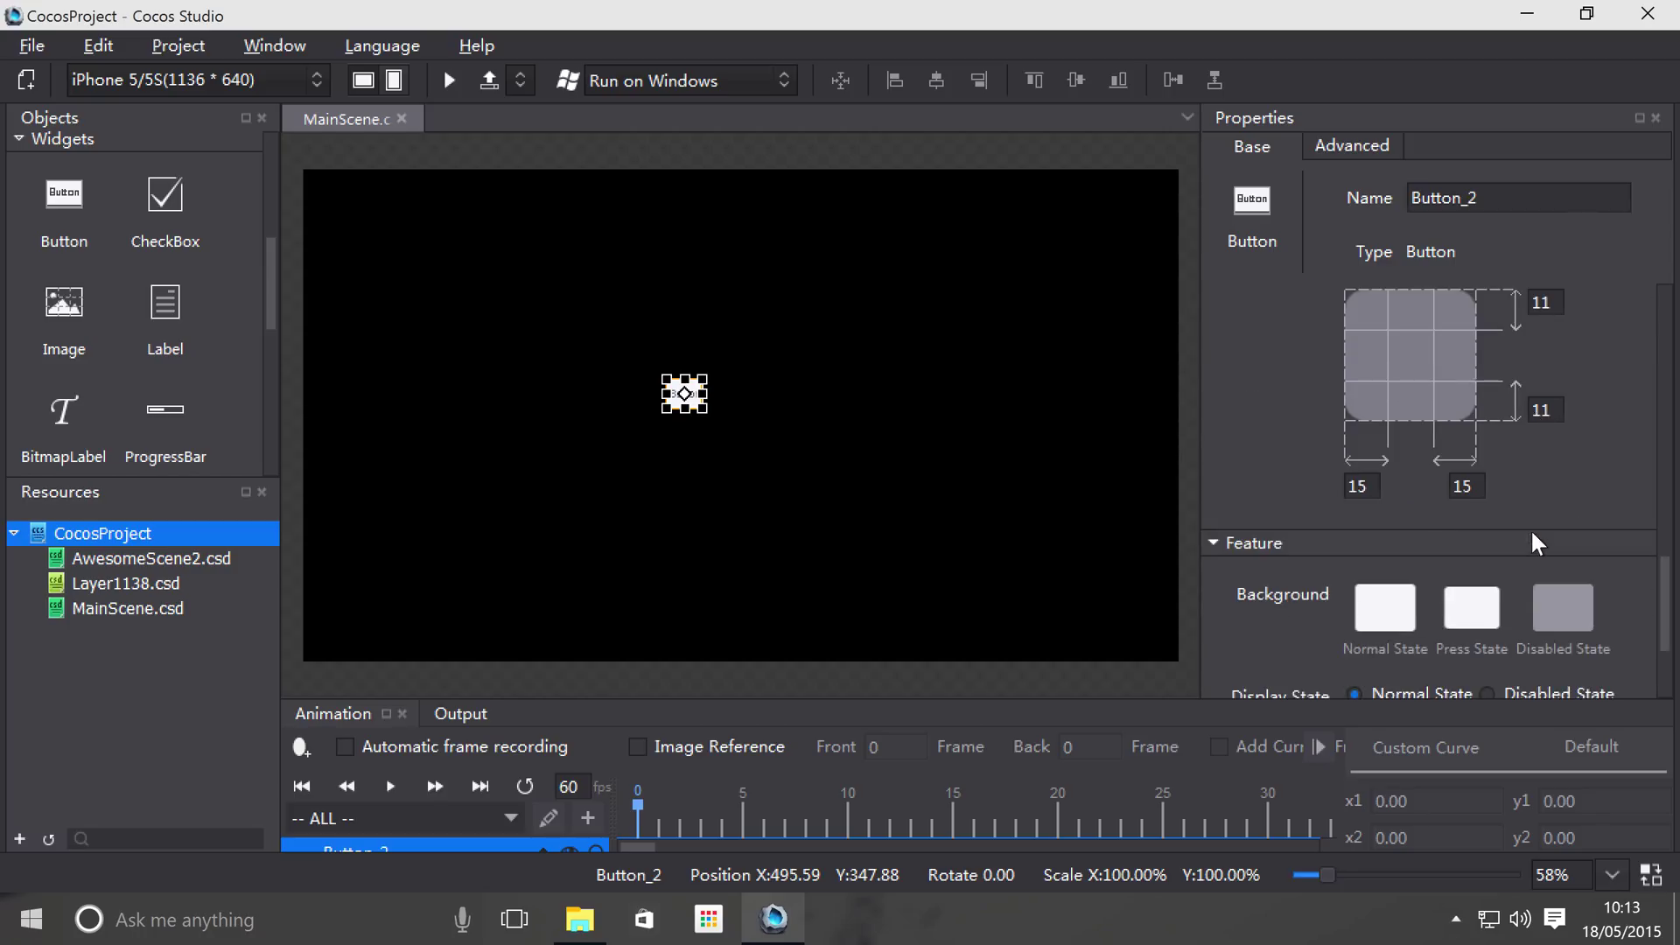
scroll(1531, 528, down, 2)
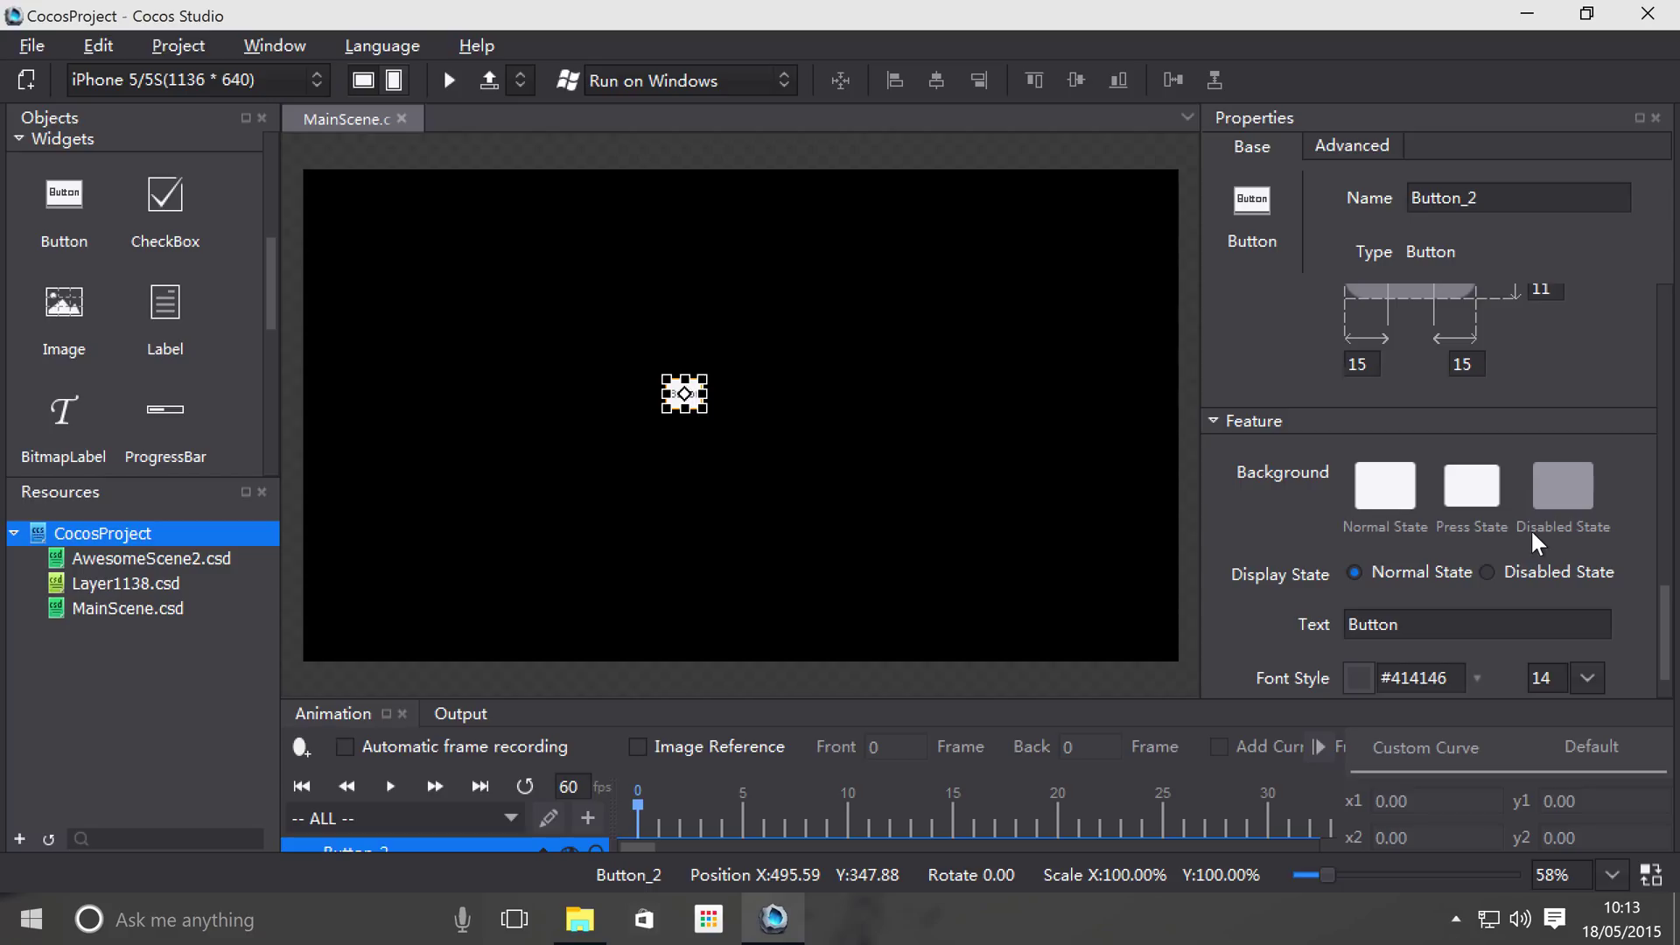
scroll(1530, 529, down, 1)
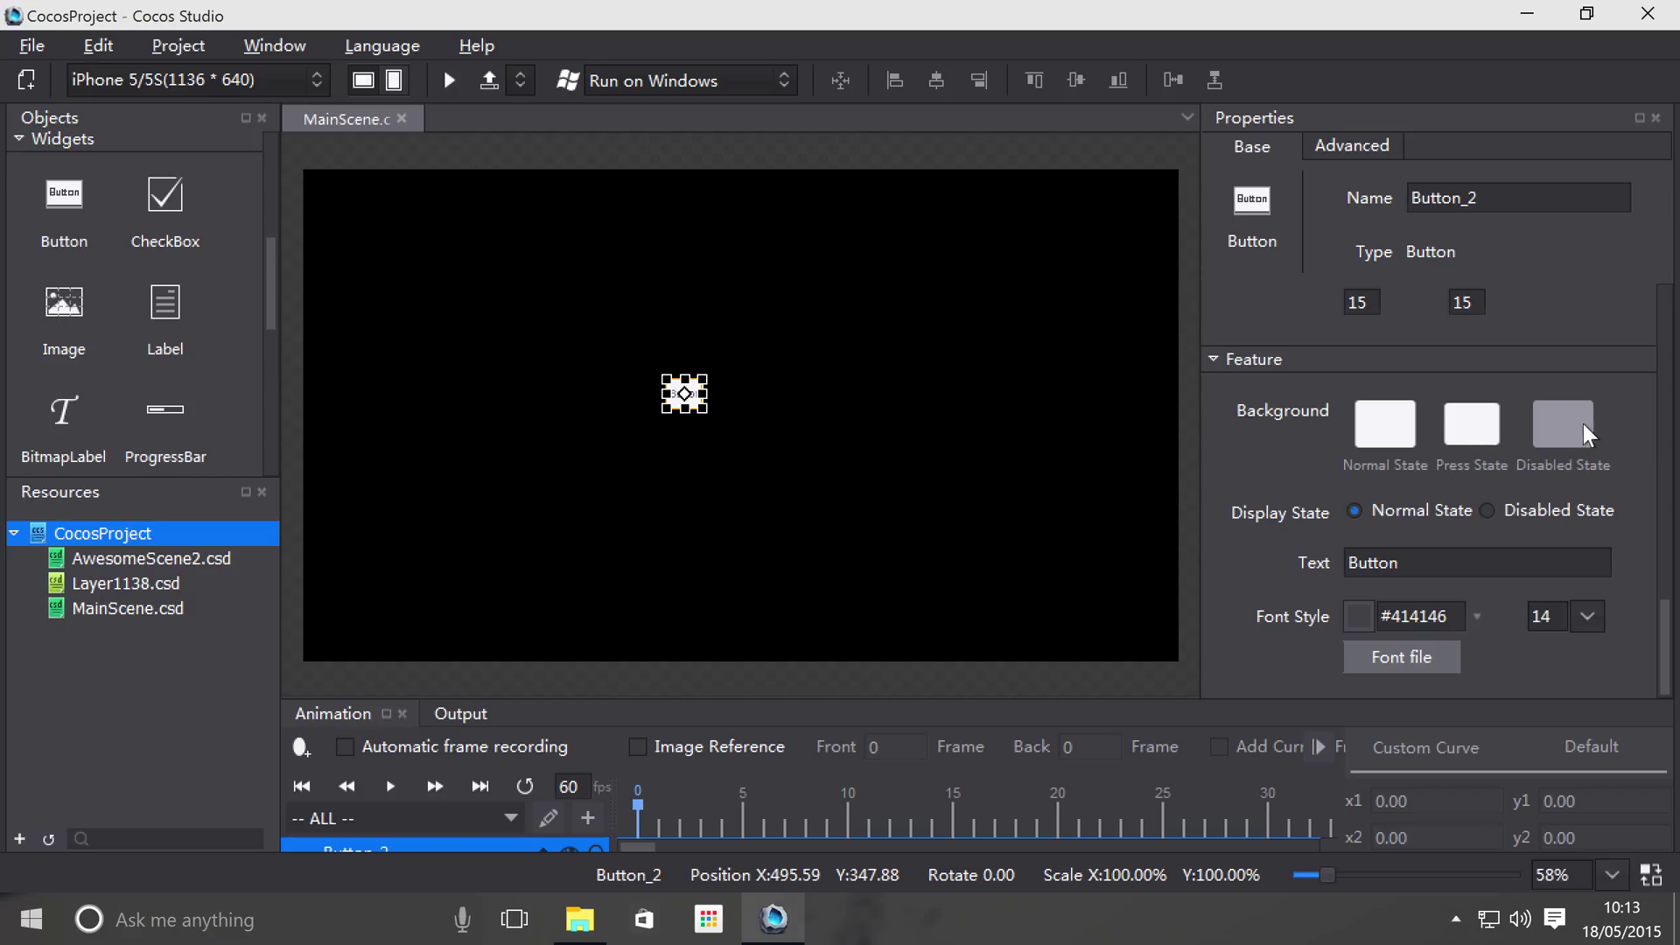
click(1403, 559)
key(Return)
click(1429, 566)
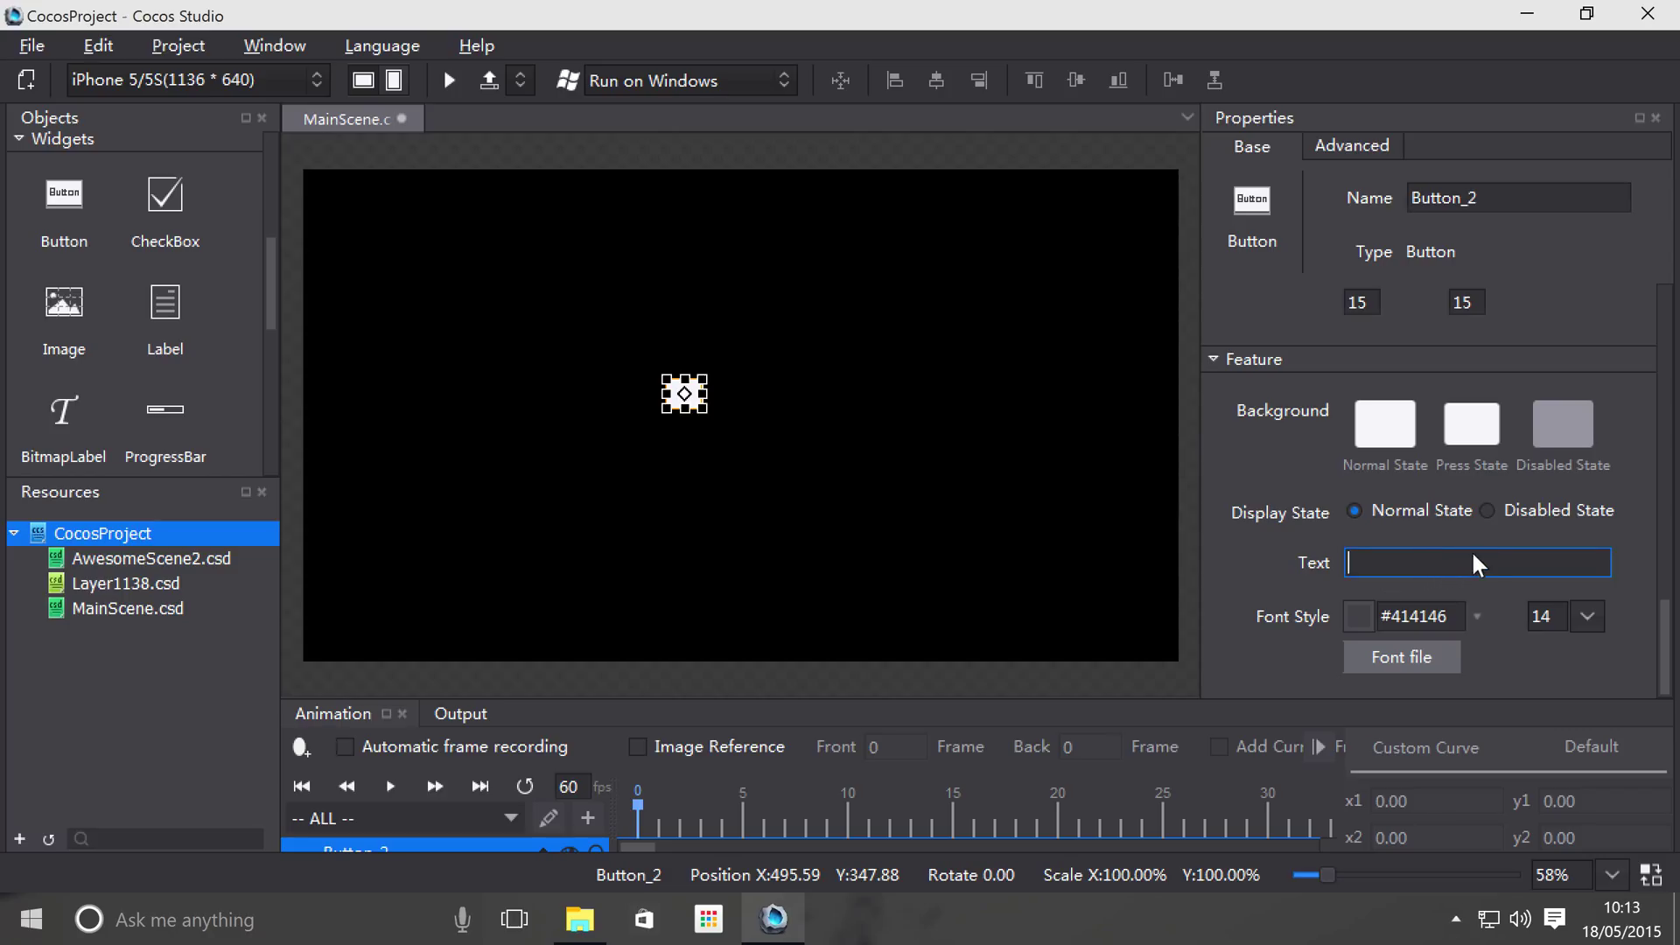
text(Button)
click(1296, 516)
- Set Button_2's font file to Tr2n.ttf from the Desktop
click(1398, 651)
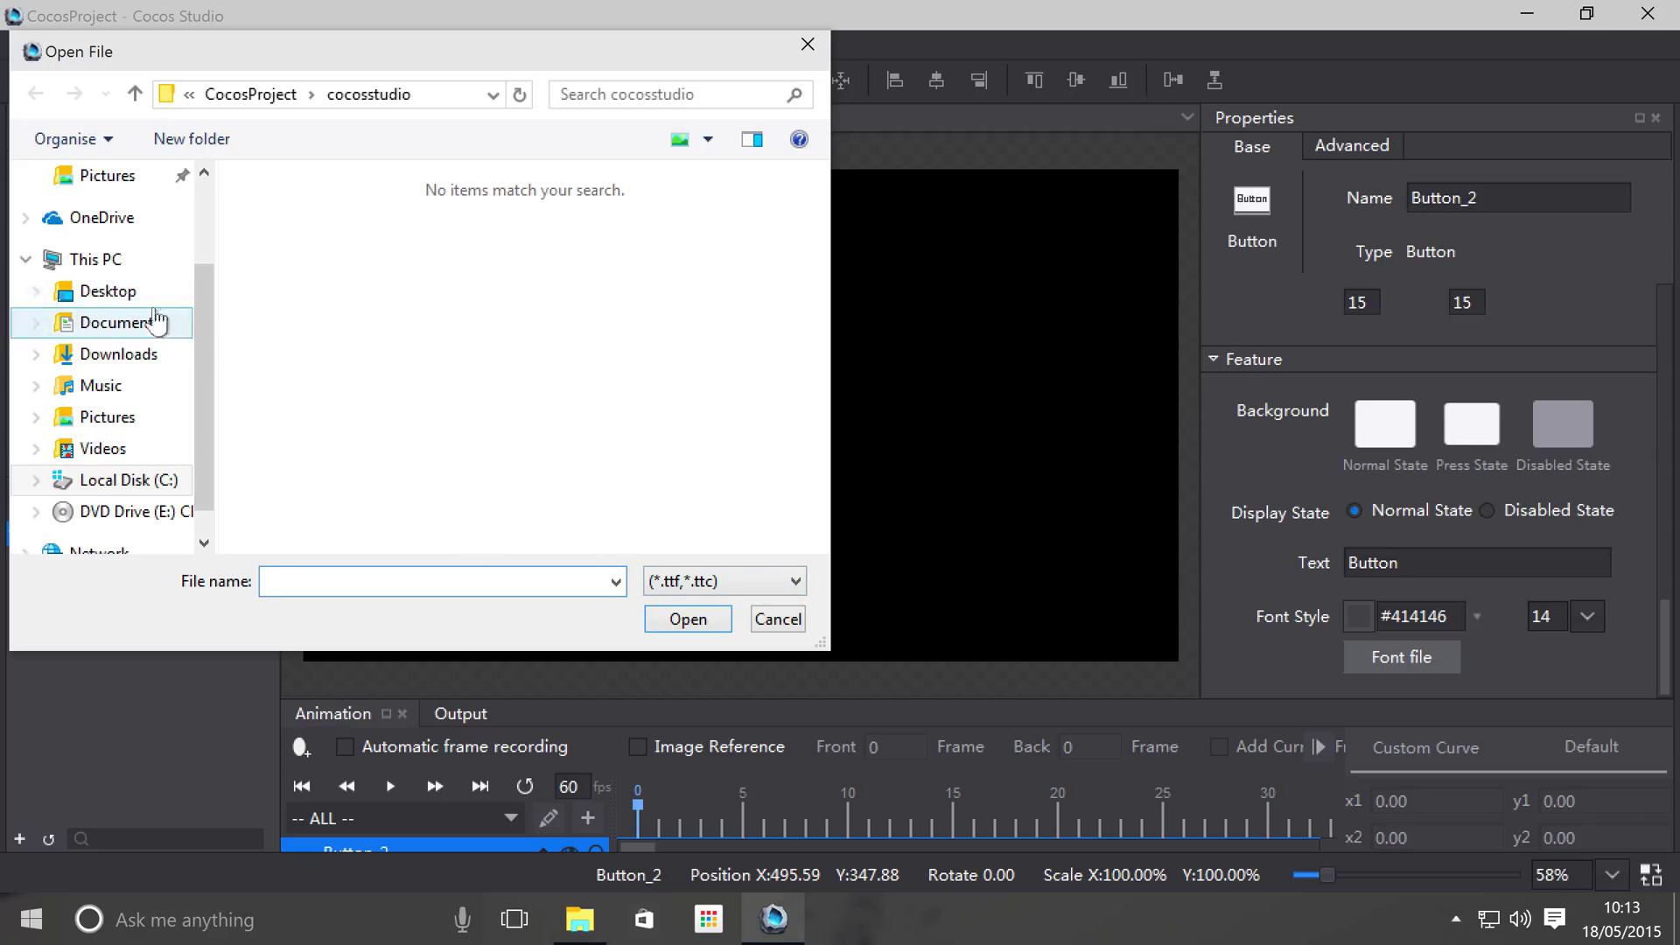
click(121, 290)
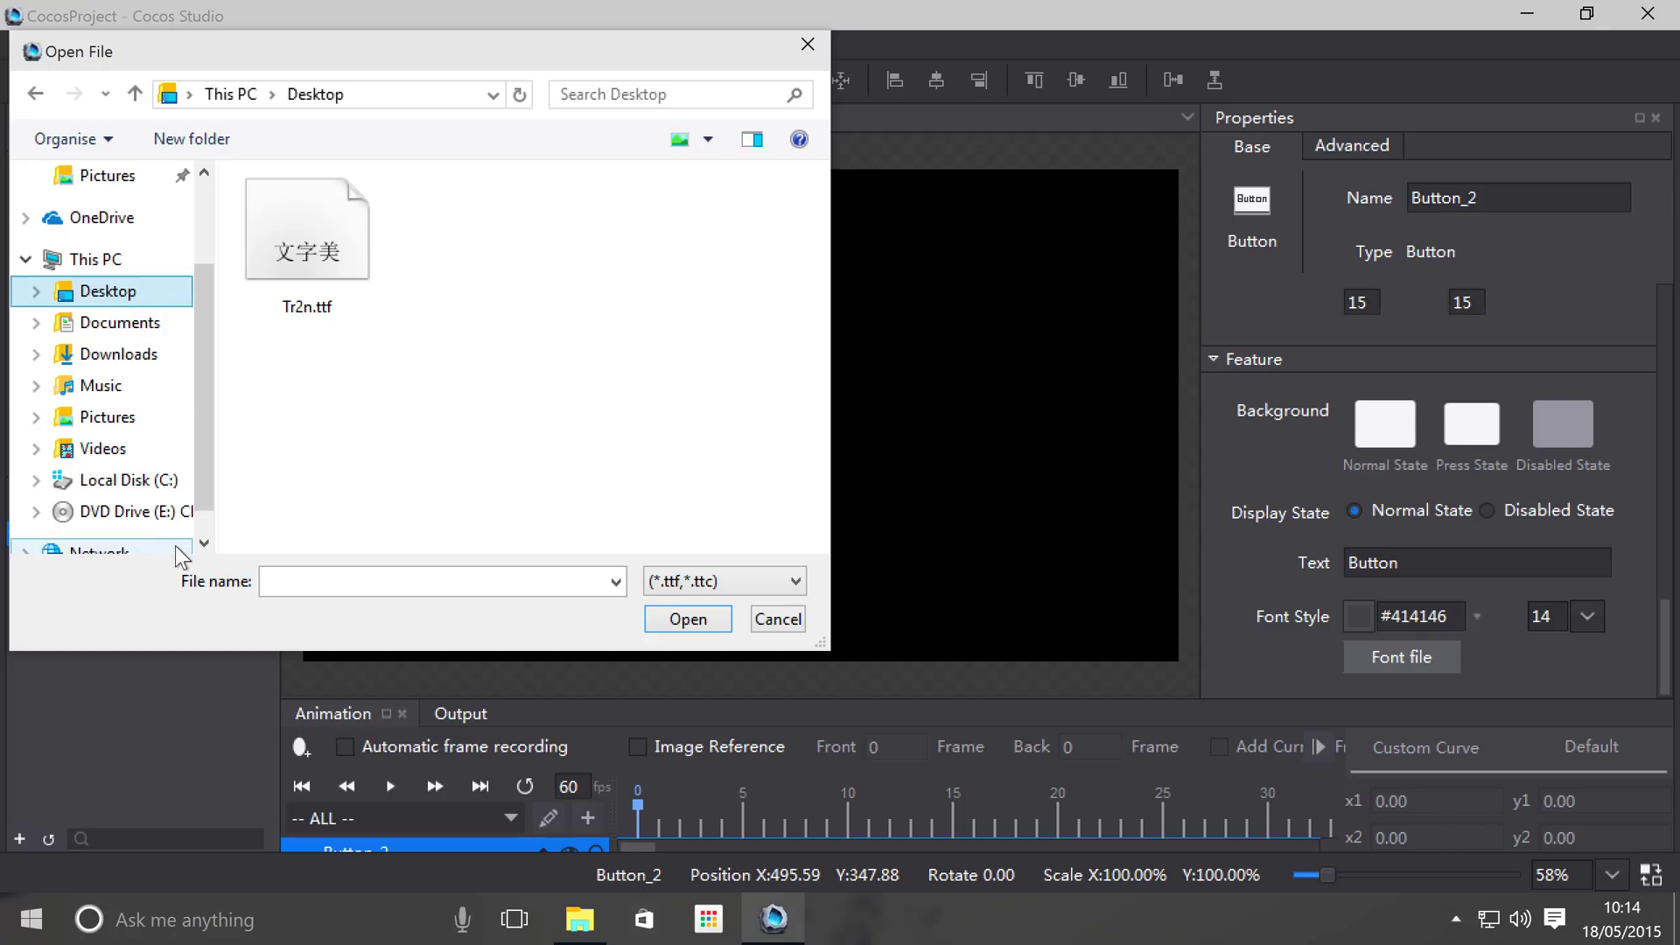
double_click(360, 279)
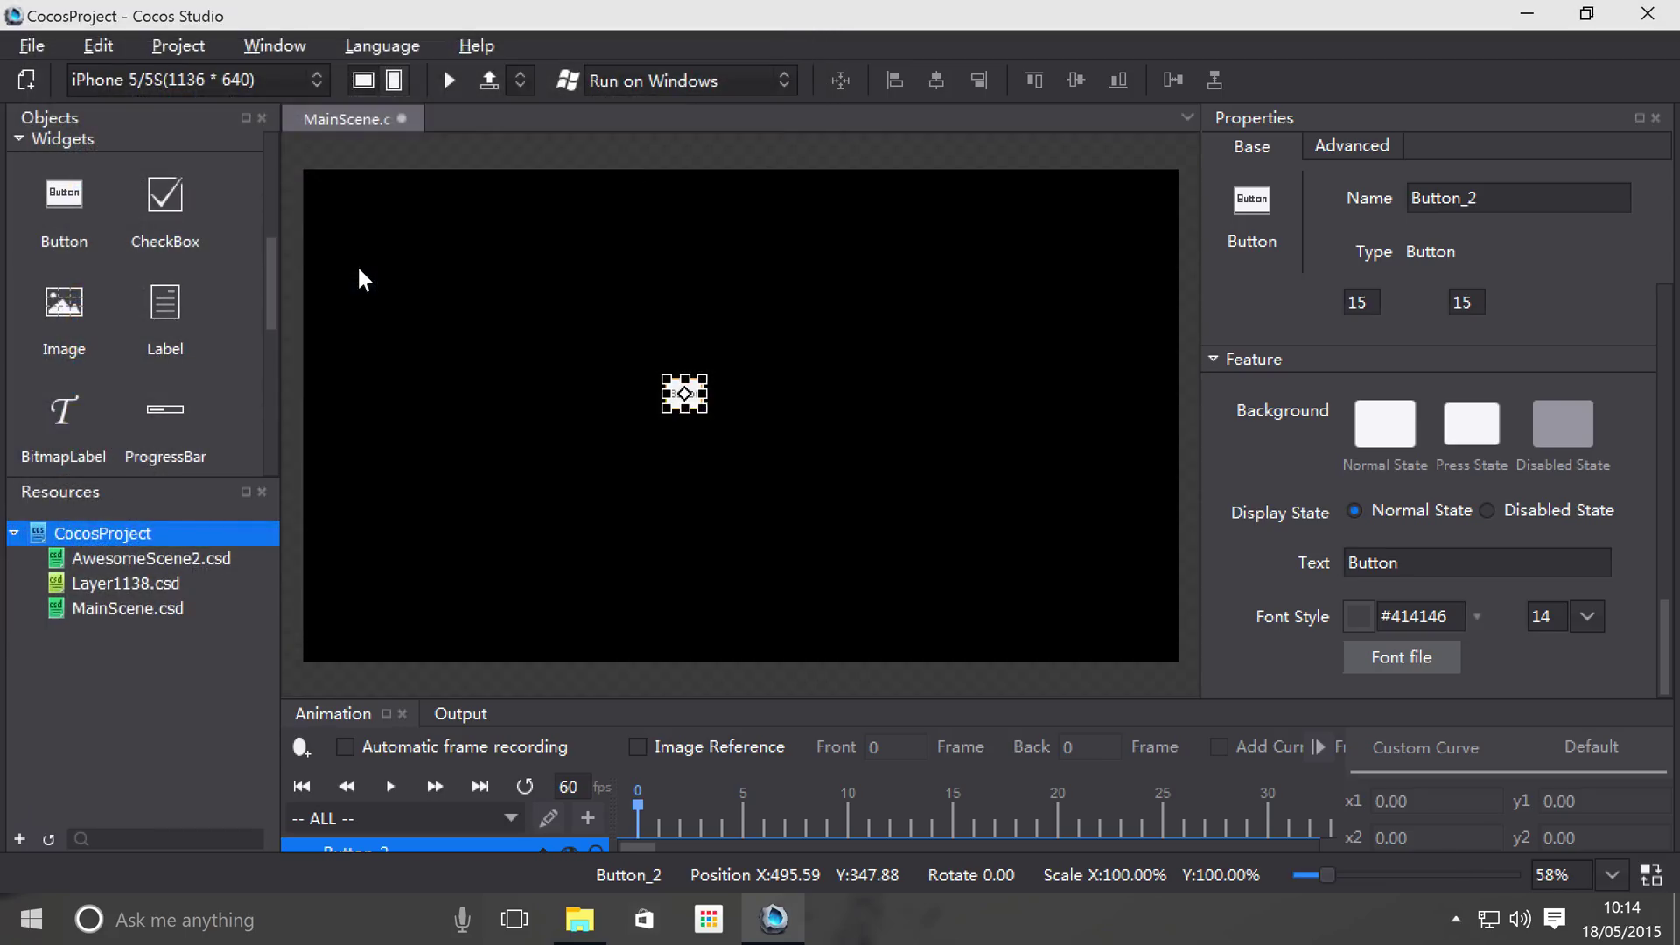
- Preview the scene with the Tr2n font, then bring up the device screen size list
click(449, 80)
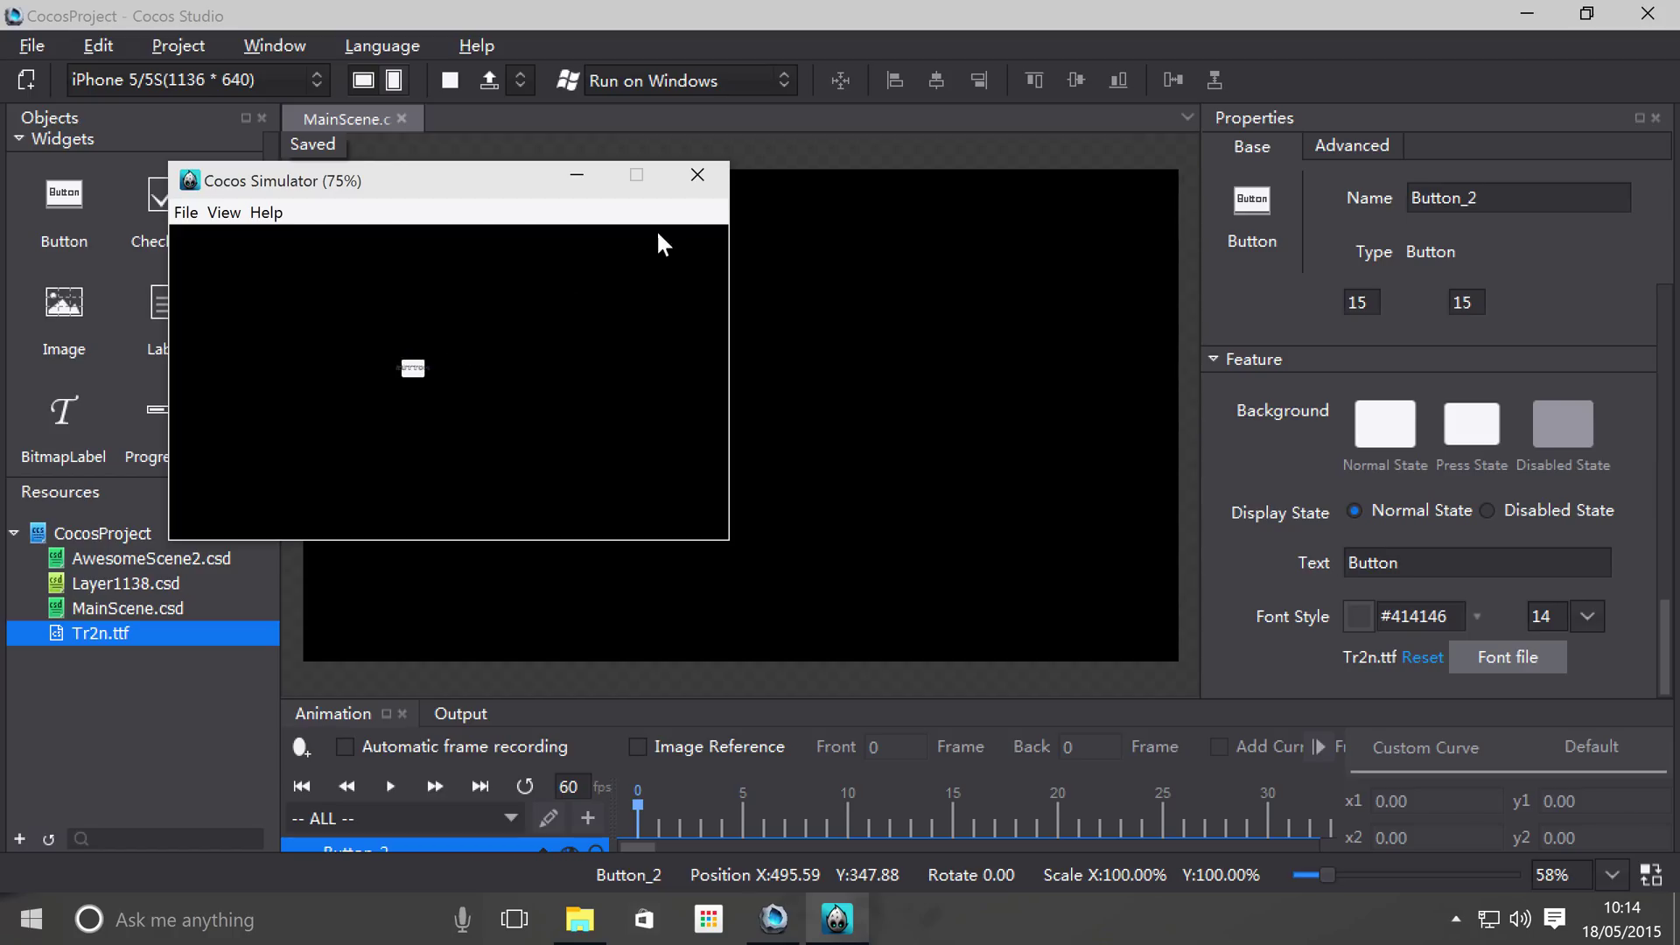
click(716, 181)
click(311, 80)
click(307, 79)
- Switch the stage to iPhone 3GS 320×480, recentre Button_2 near 152, 230, and preview it
click(306, 79)
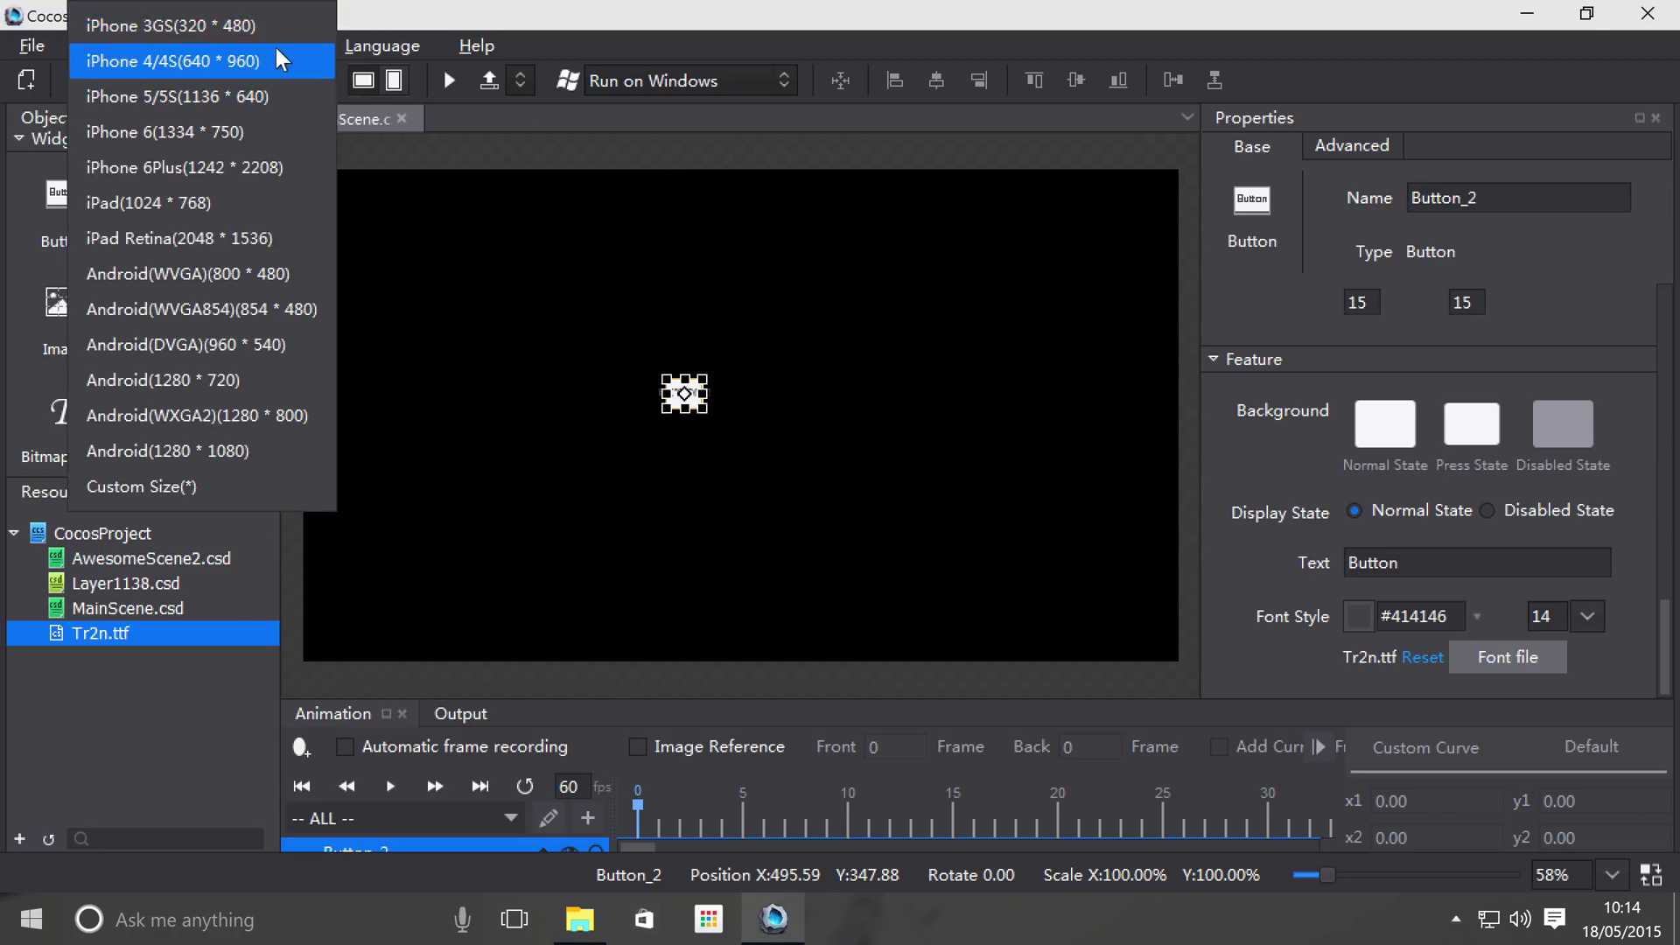
click(271, 28)
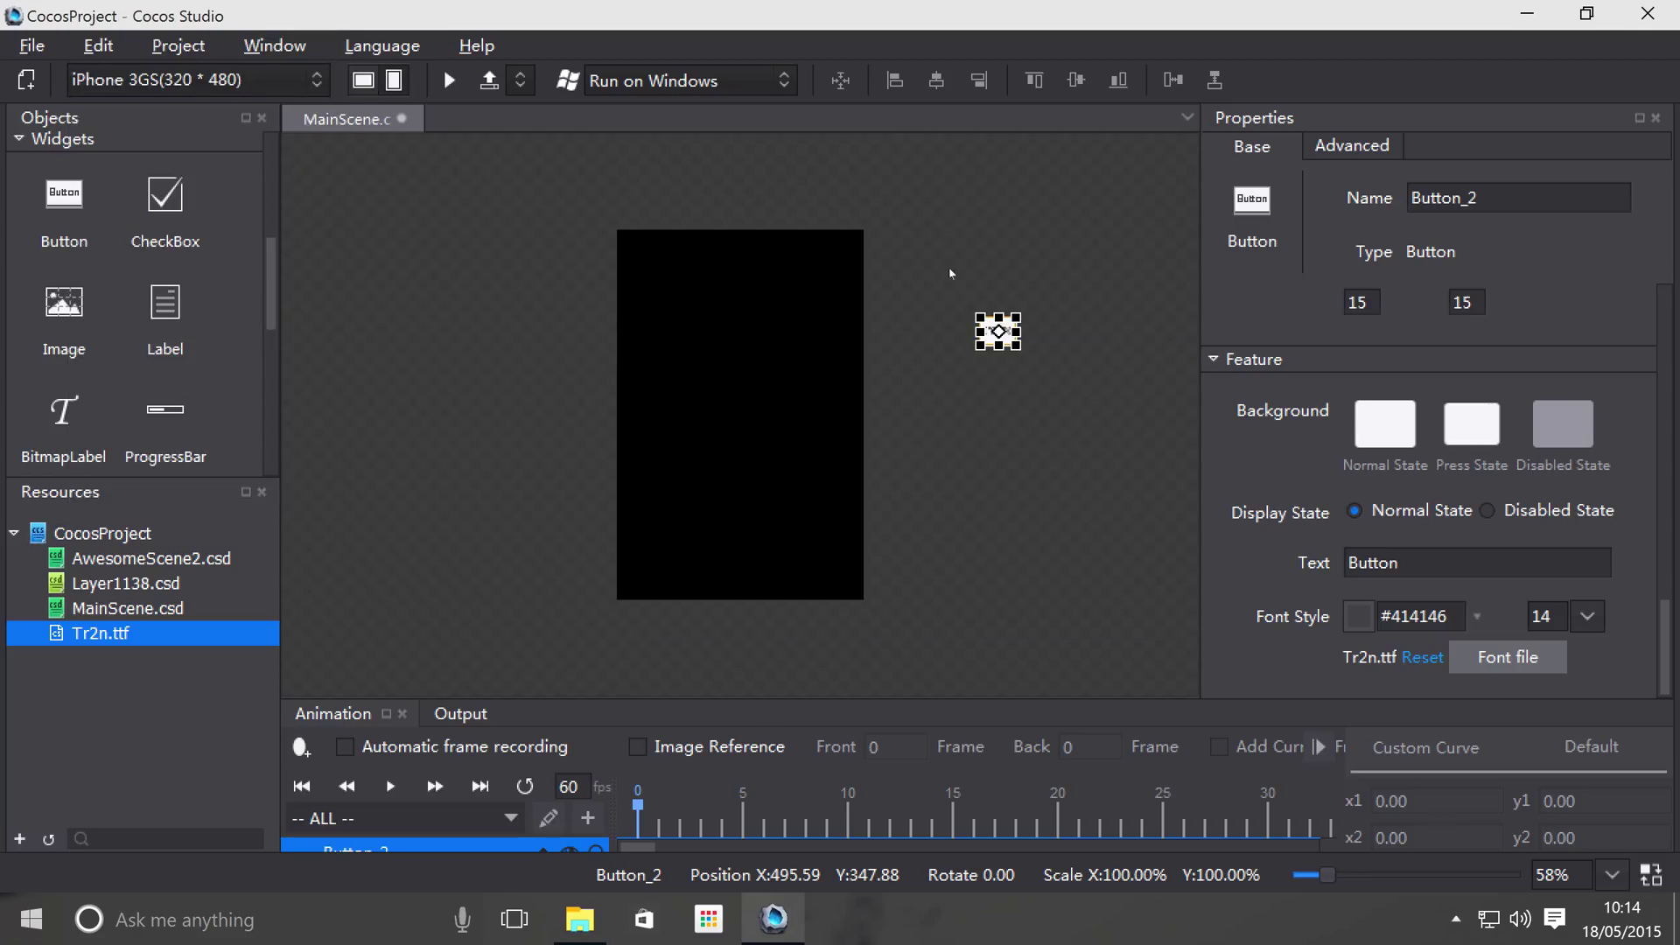
click(1051, 379)
drag(980, 320, 713, 412)
click(441, 82)
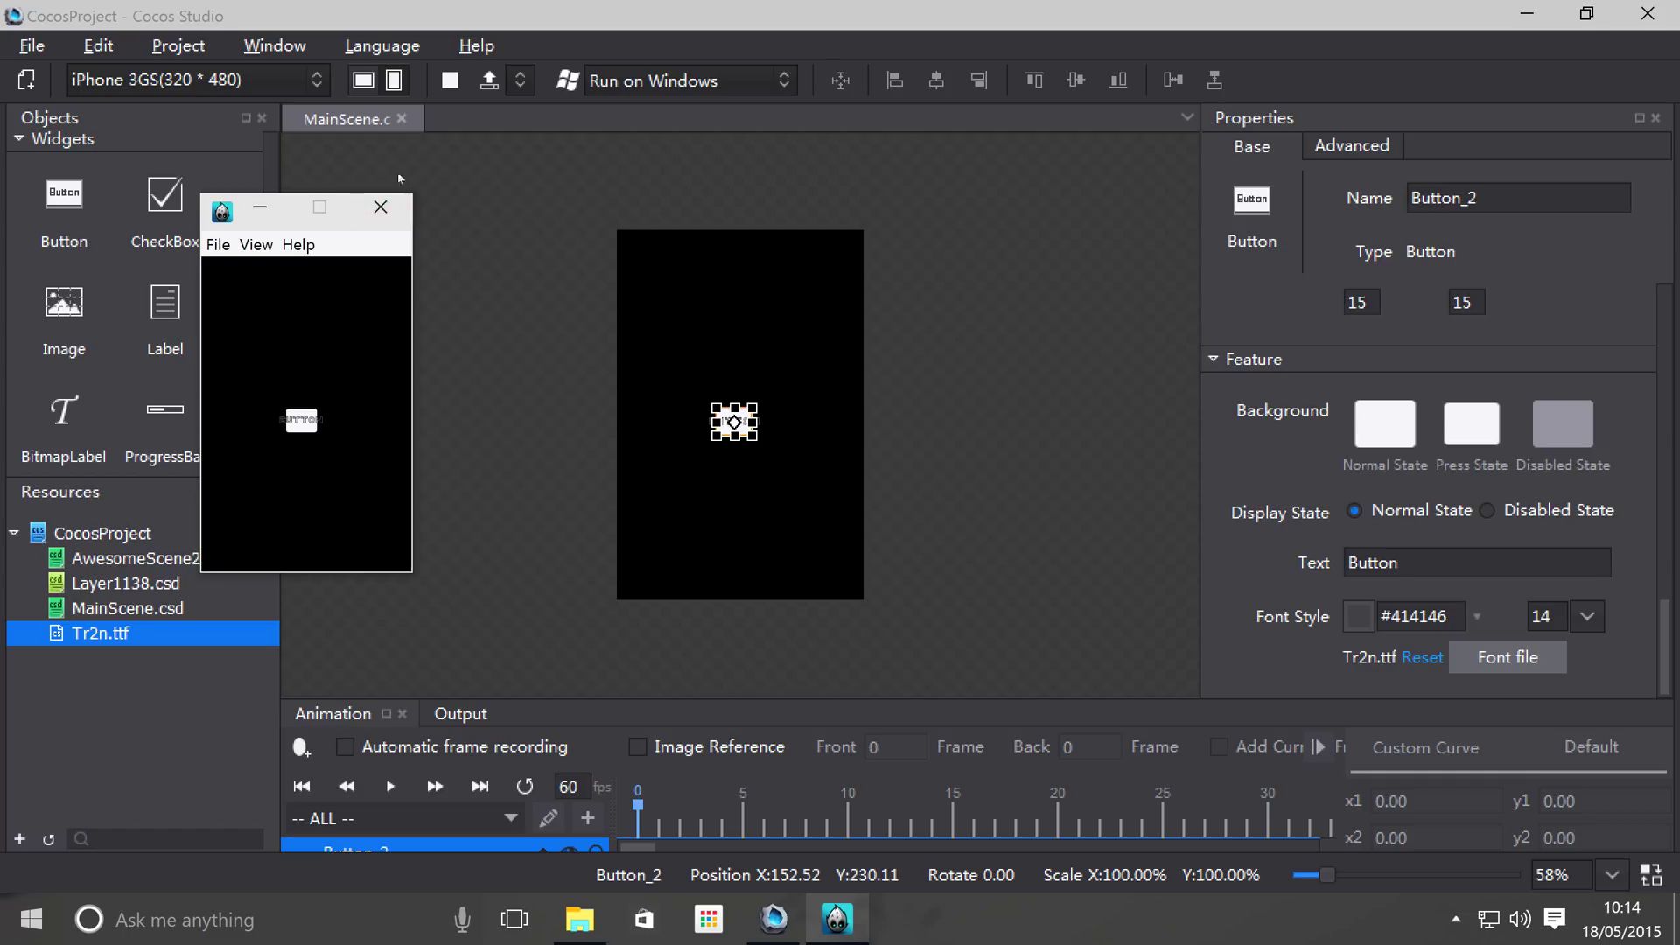
click(380, 204)
- Keep the iPhone 3GS size and select the button's label text
click(311, 88)
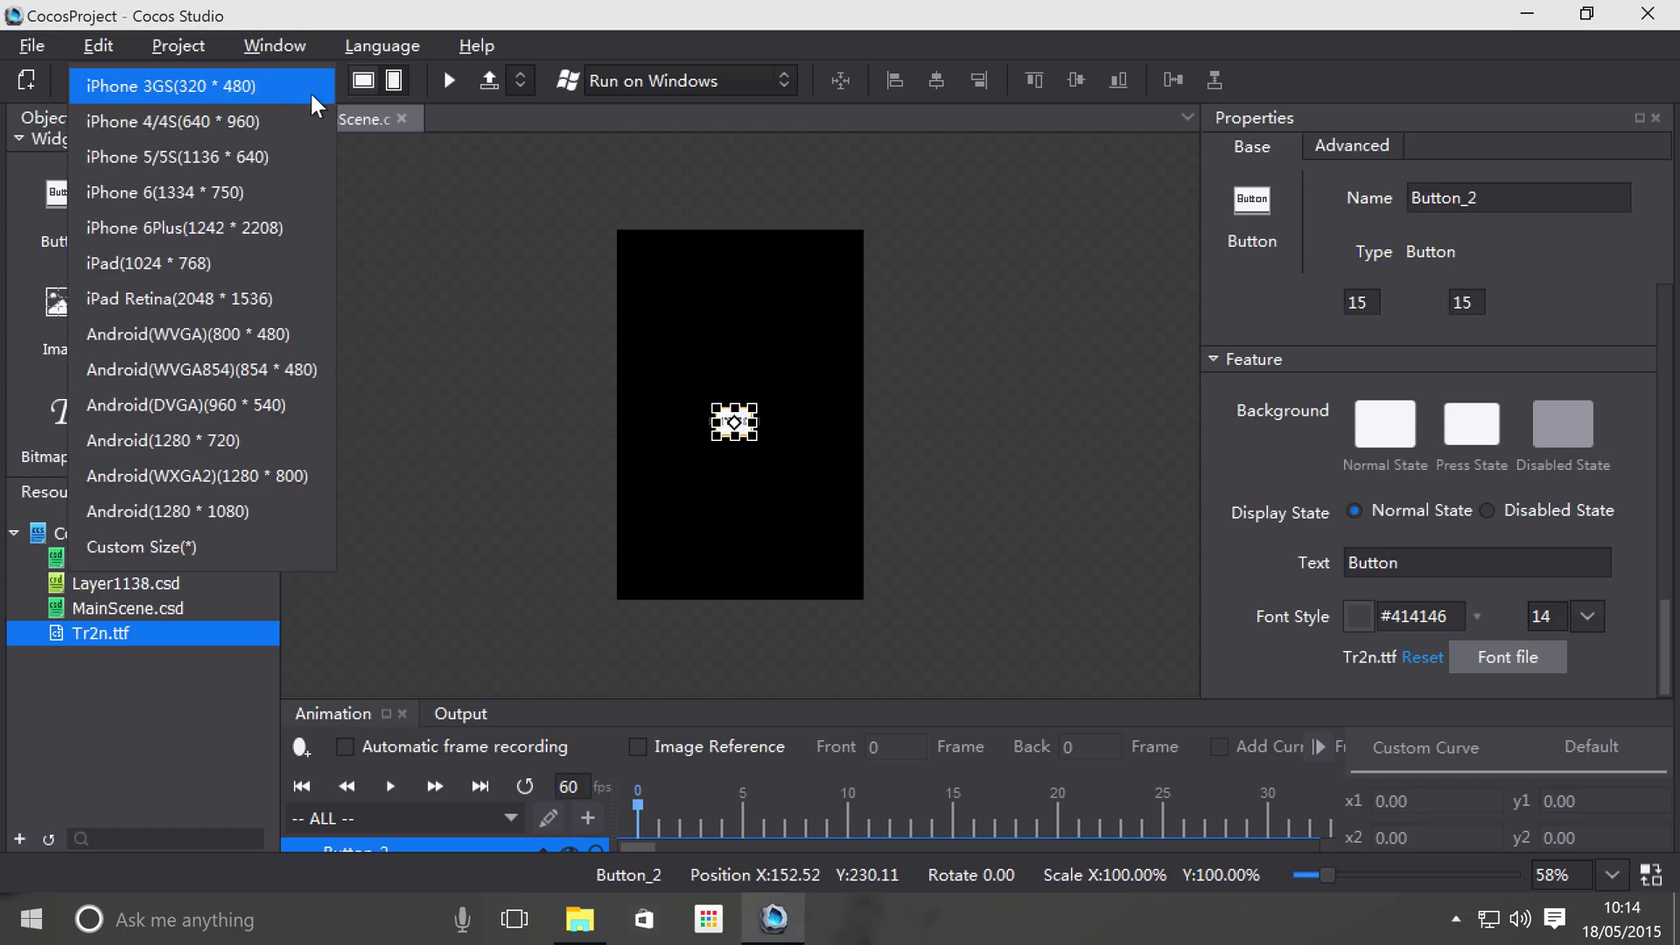
click(1087, 569)
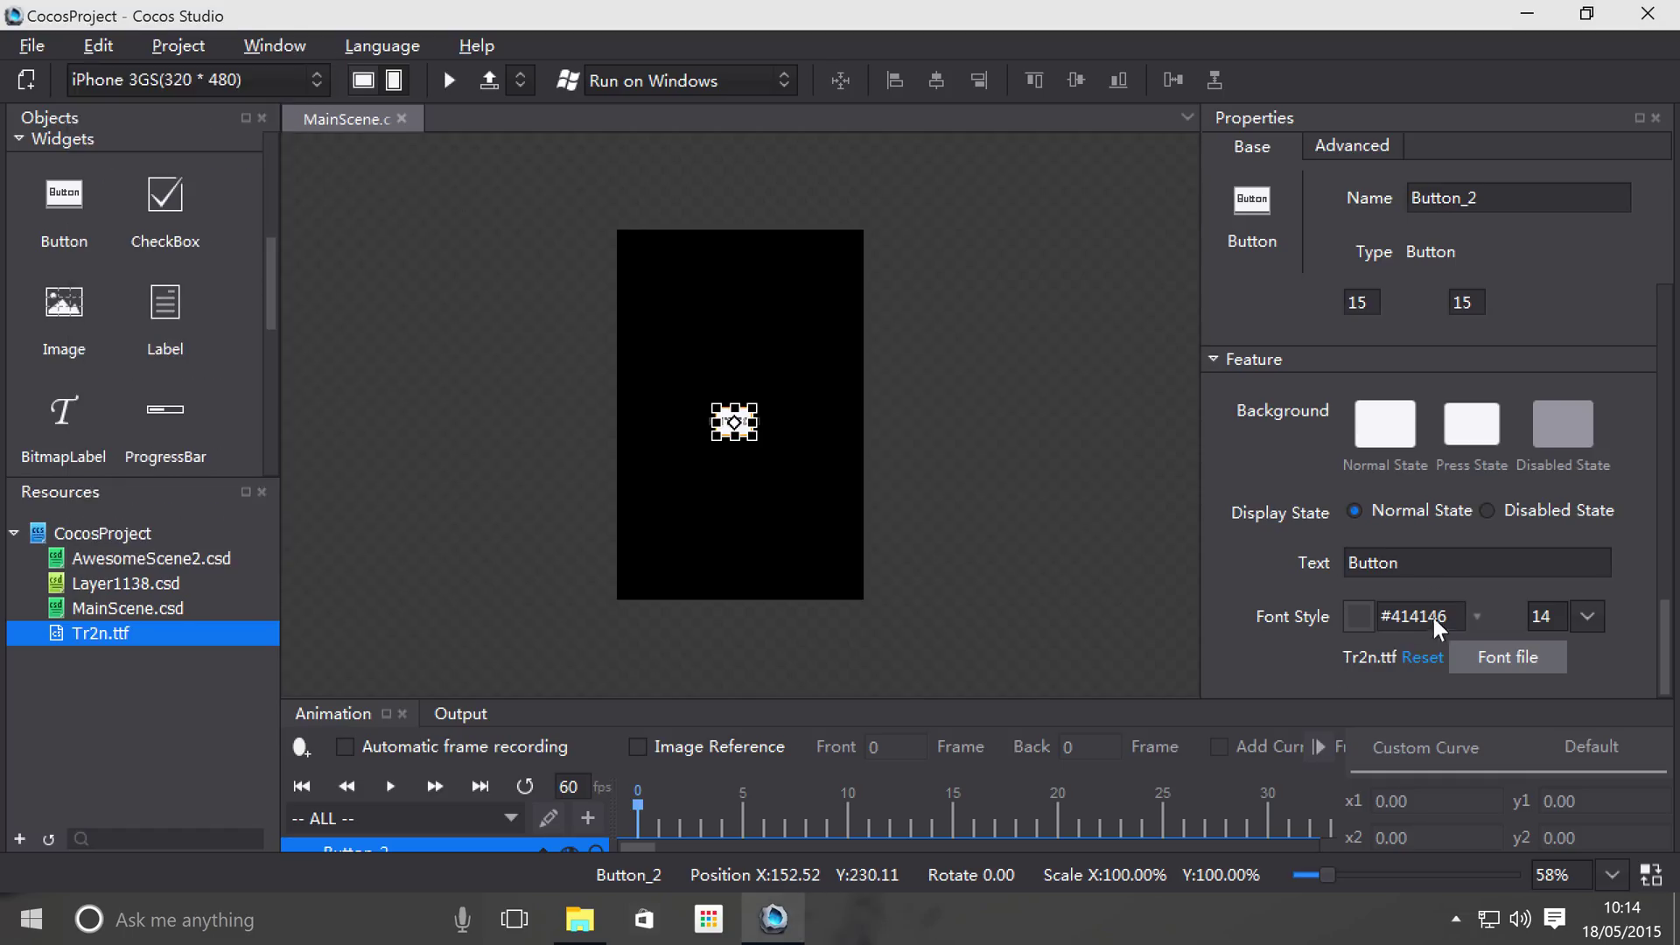
double_click(1382, 565)
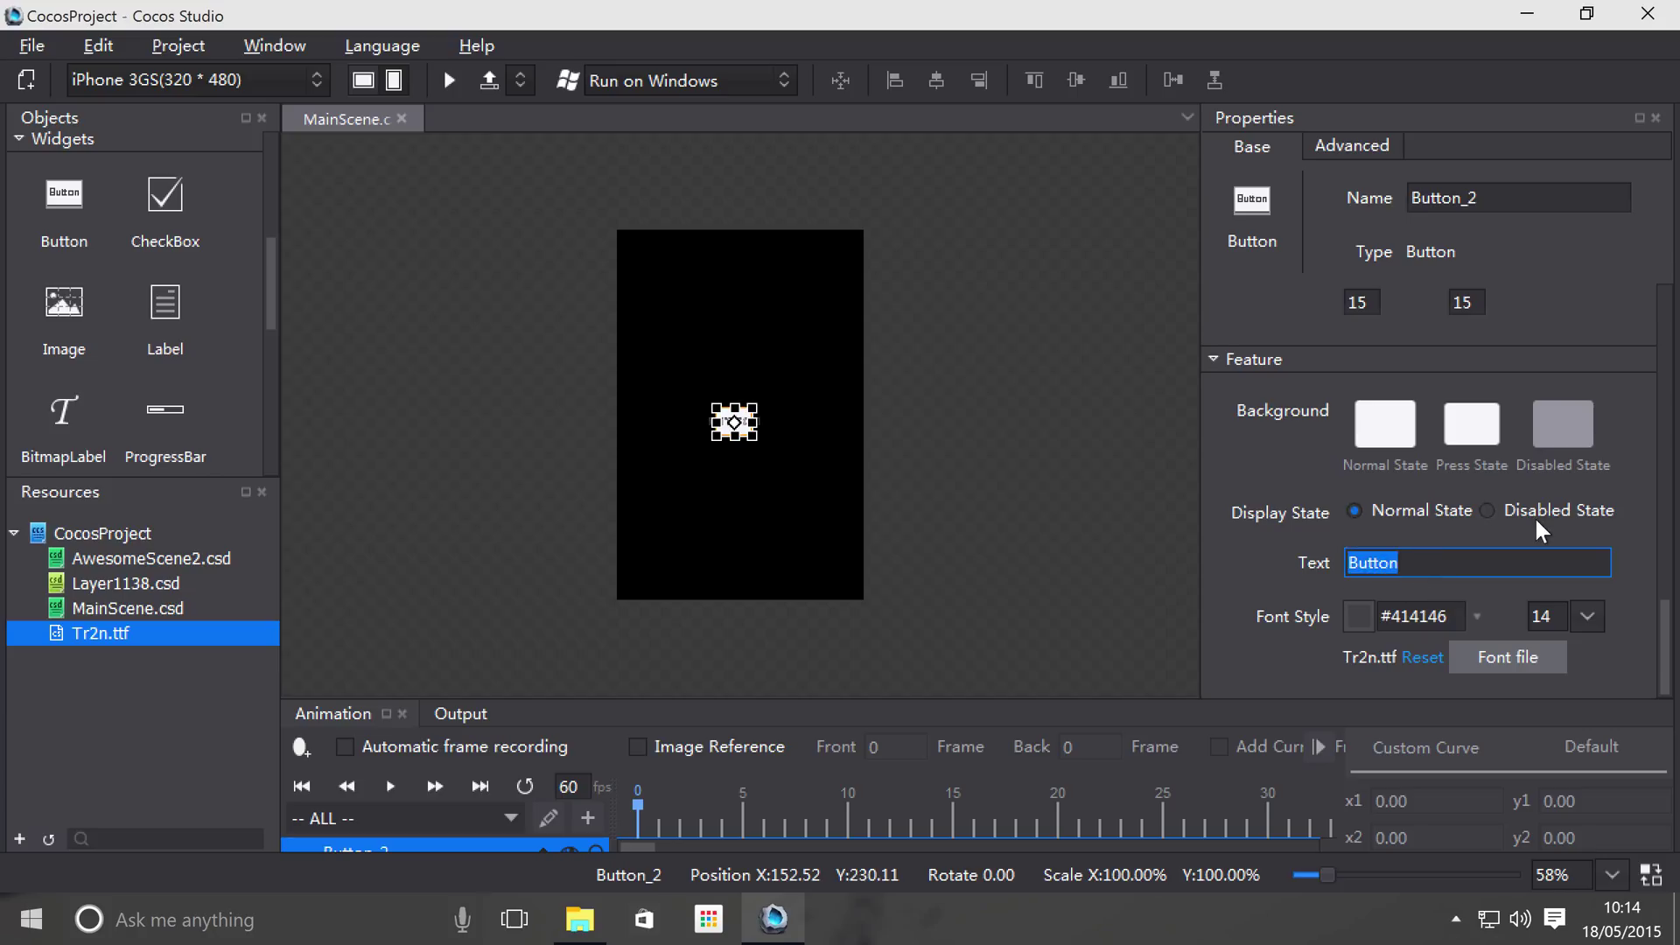
- Change the button's text colour to red #FF003E in the Color Picker
click(1477, 615)
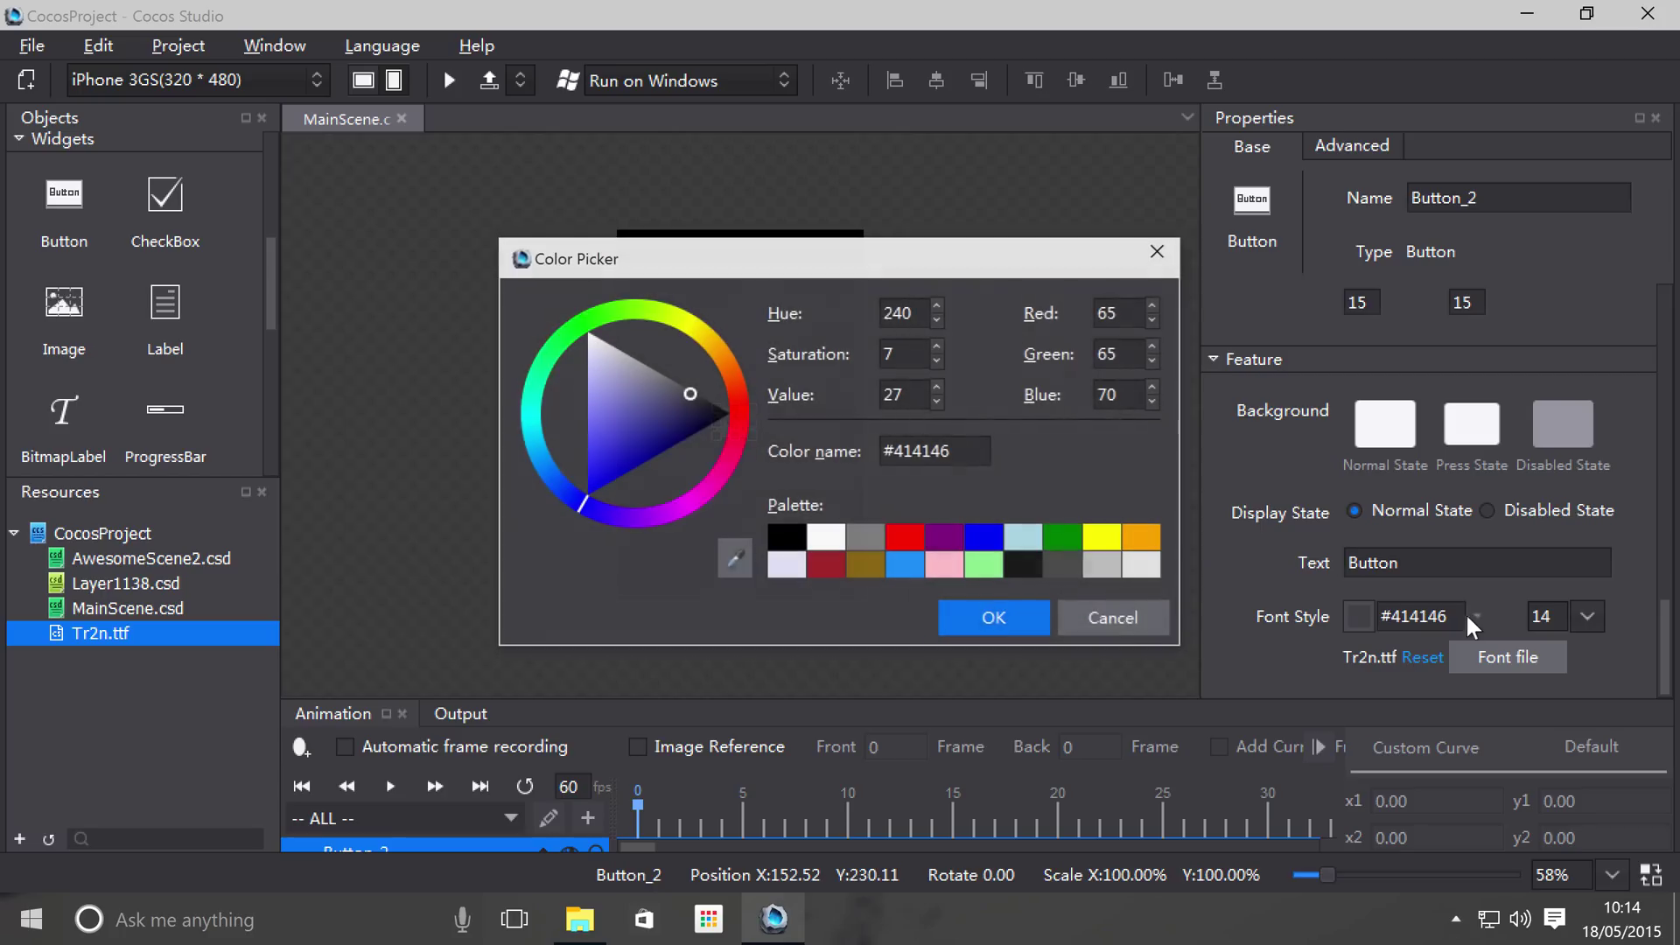
drag(657, 429, 833, 462)
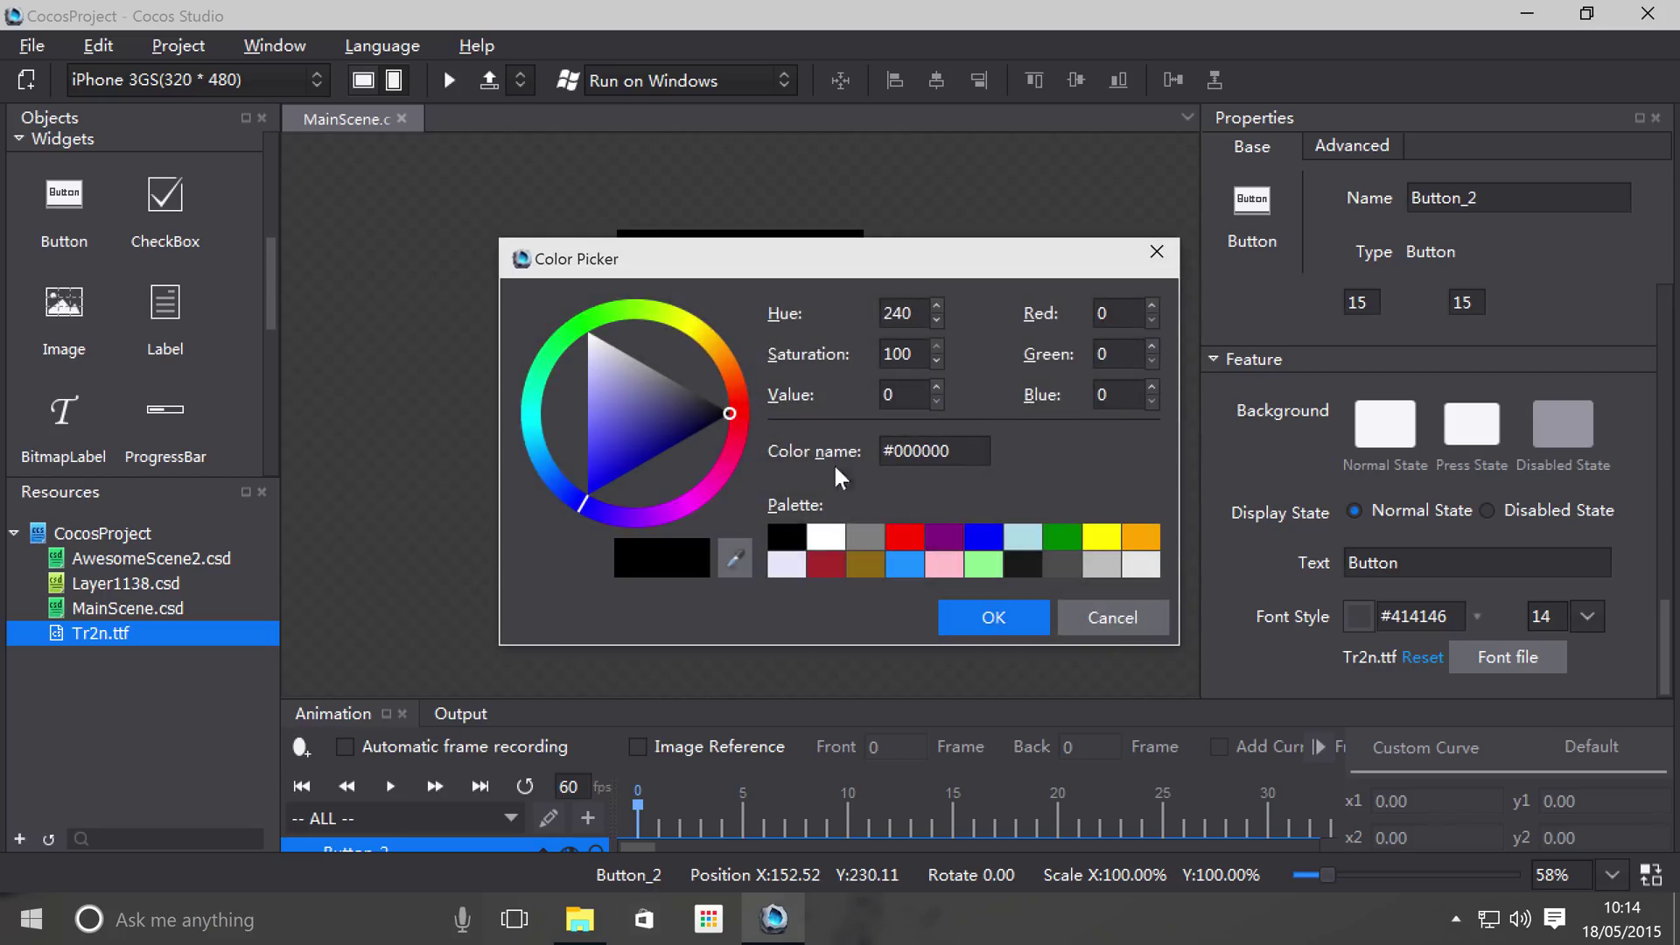
click(742, 437)
click(675, 416)
click(724, 435)
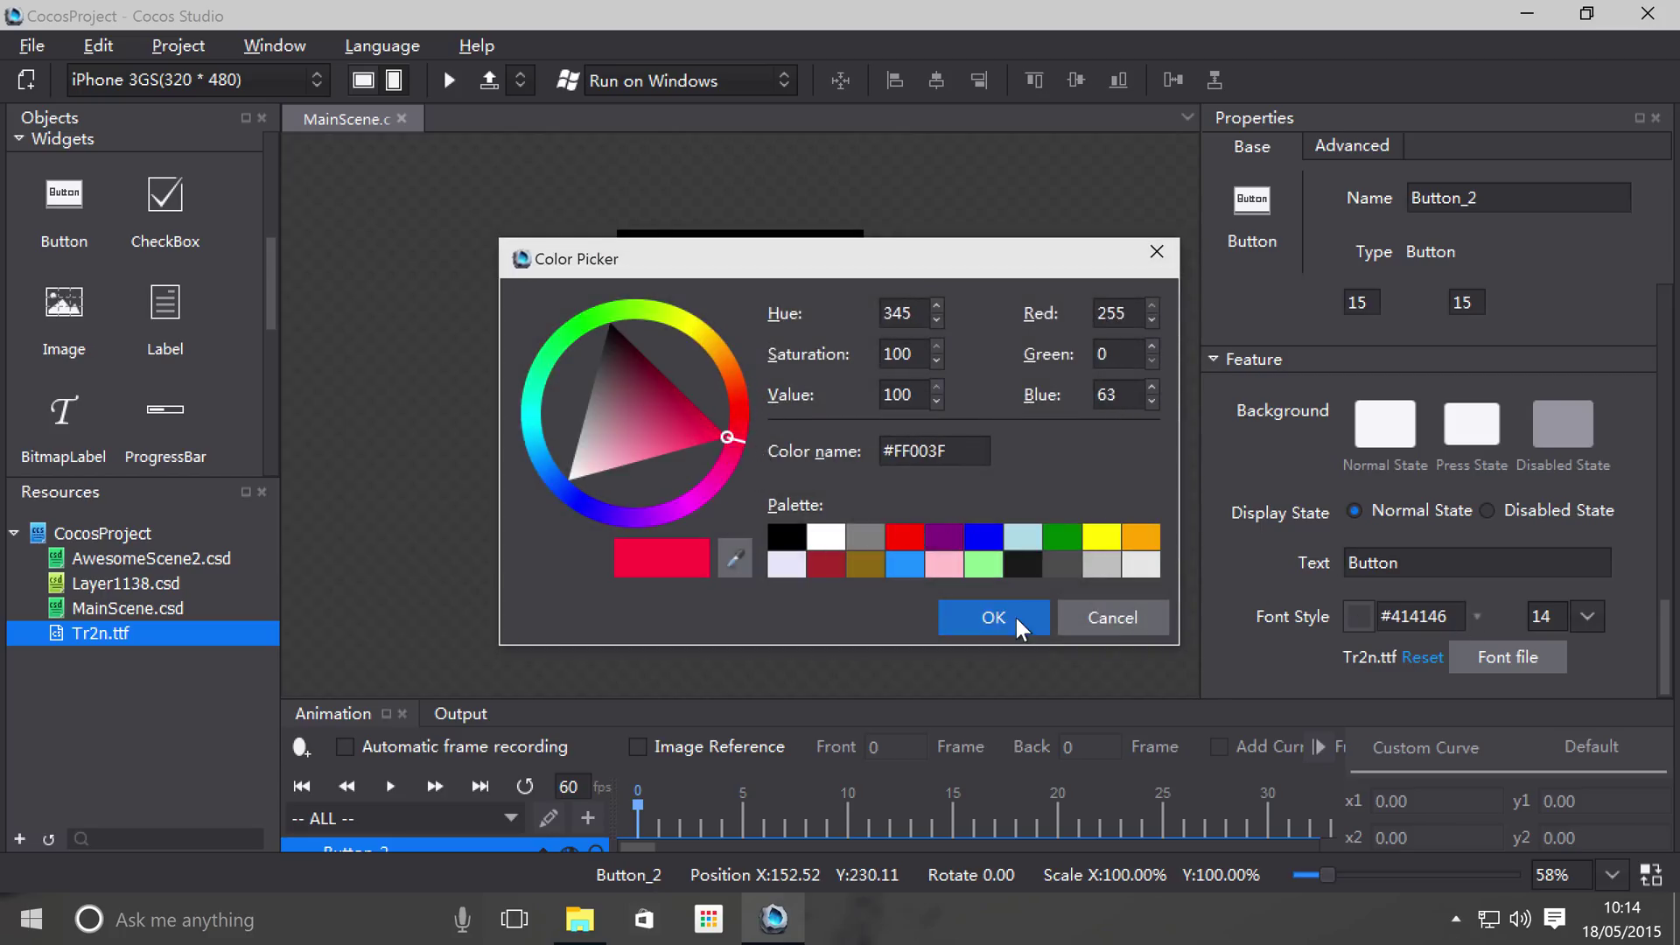
click(1004, 617)
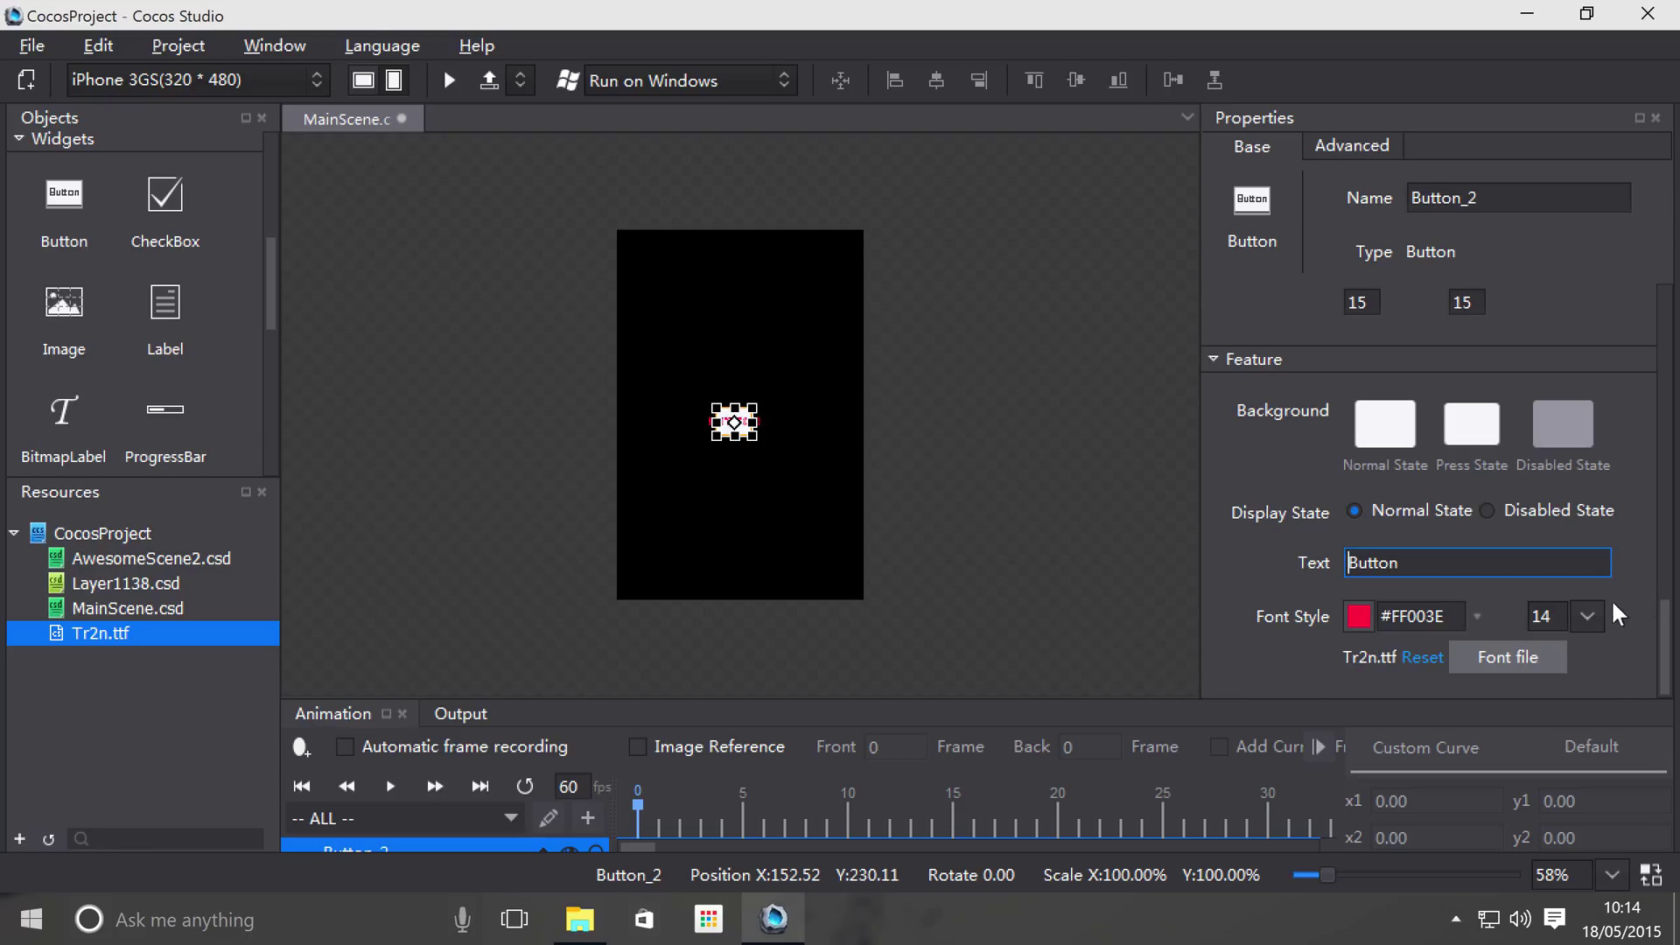
click(1588, 616)
- Set the button text size to 11 and reselect the button on the stage
click(1579, 201)
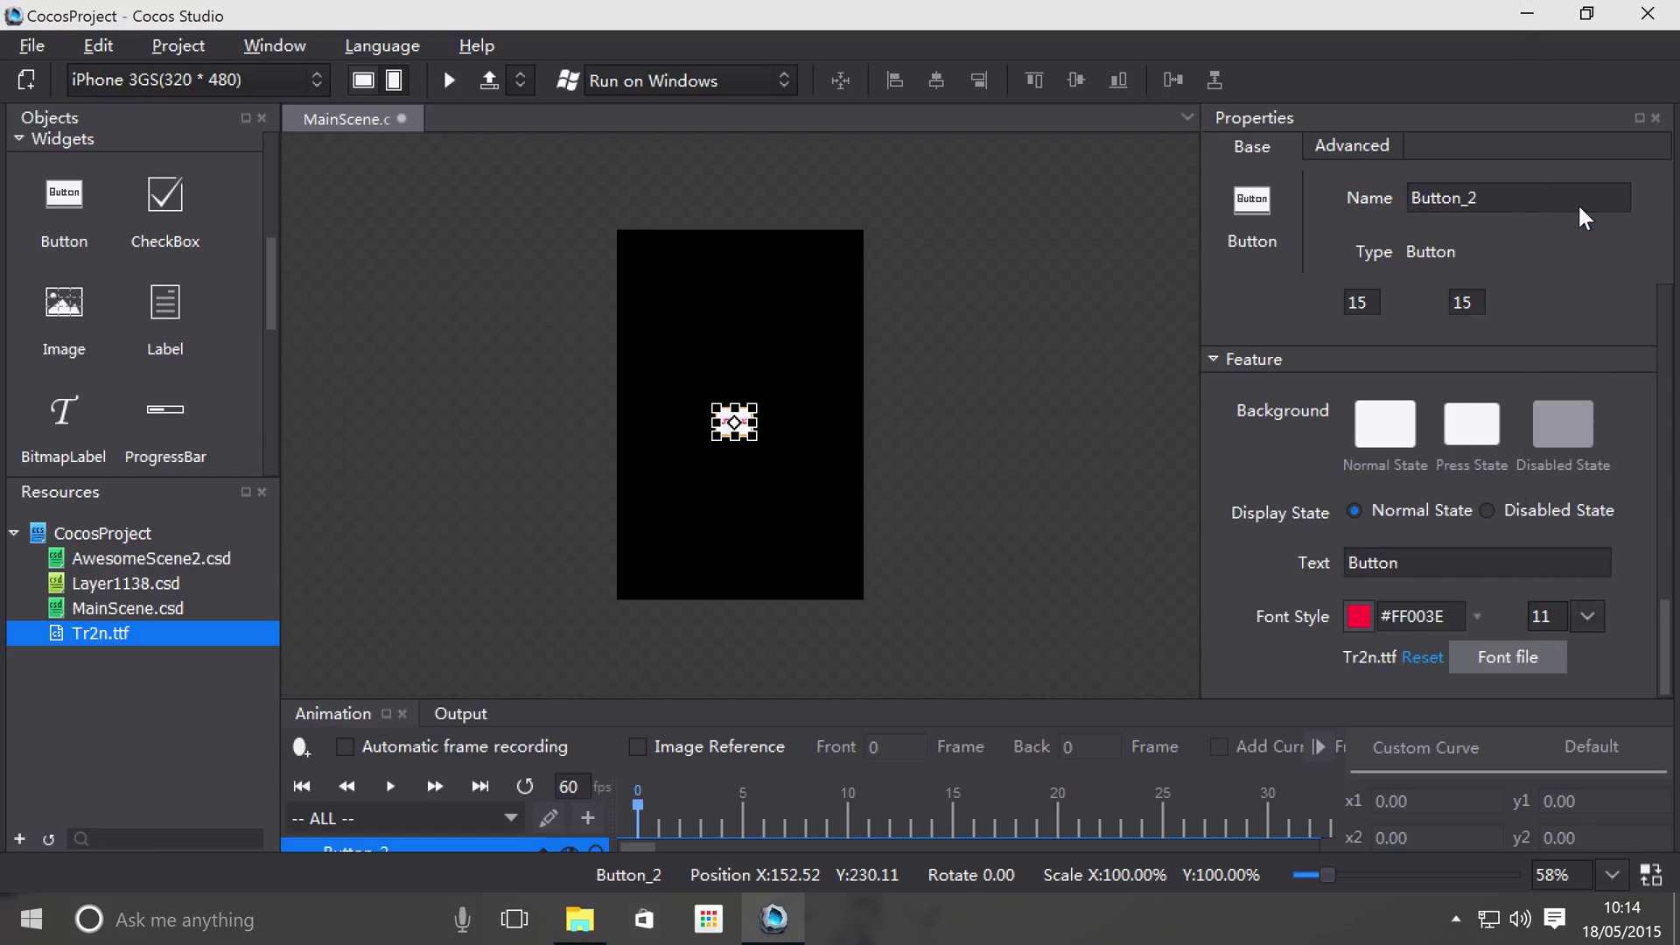
click(963, 474)
drag(645, 344, 921, 471)
- Delete the button's label text and begin choosing a normal-state background image
double_click(1418, 578)
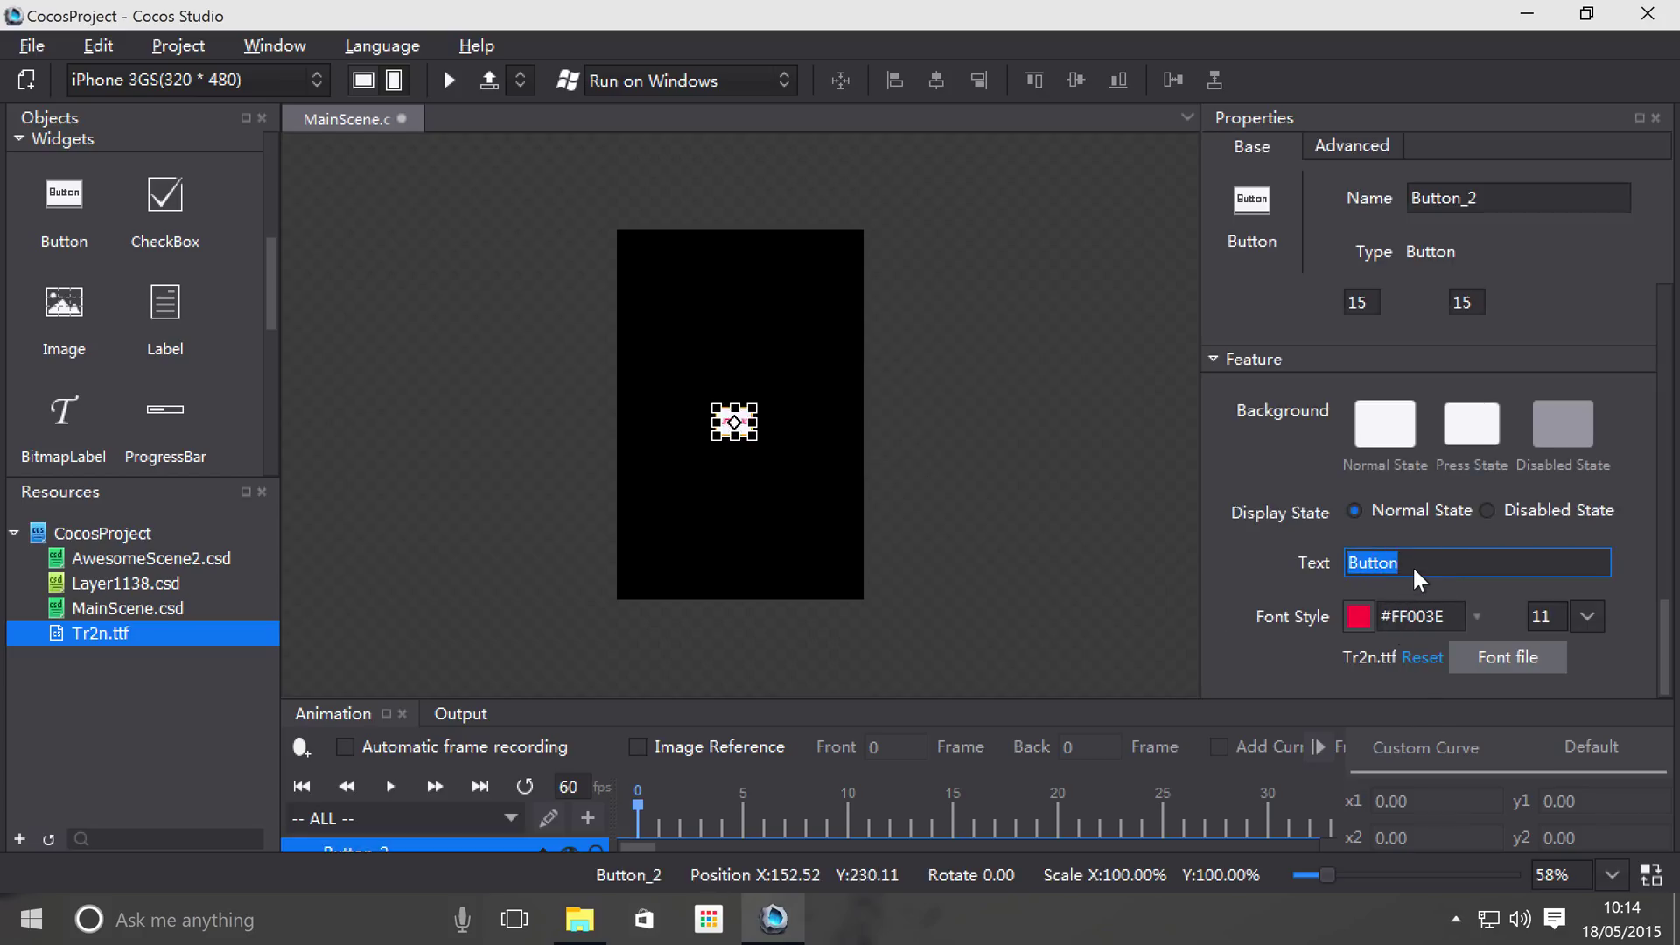
key(BackSpace)
right_click(1383, 411)
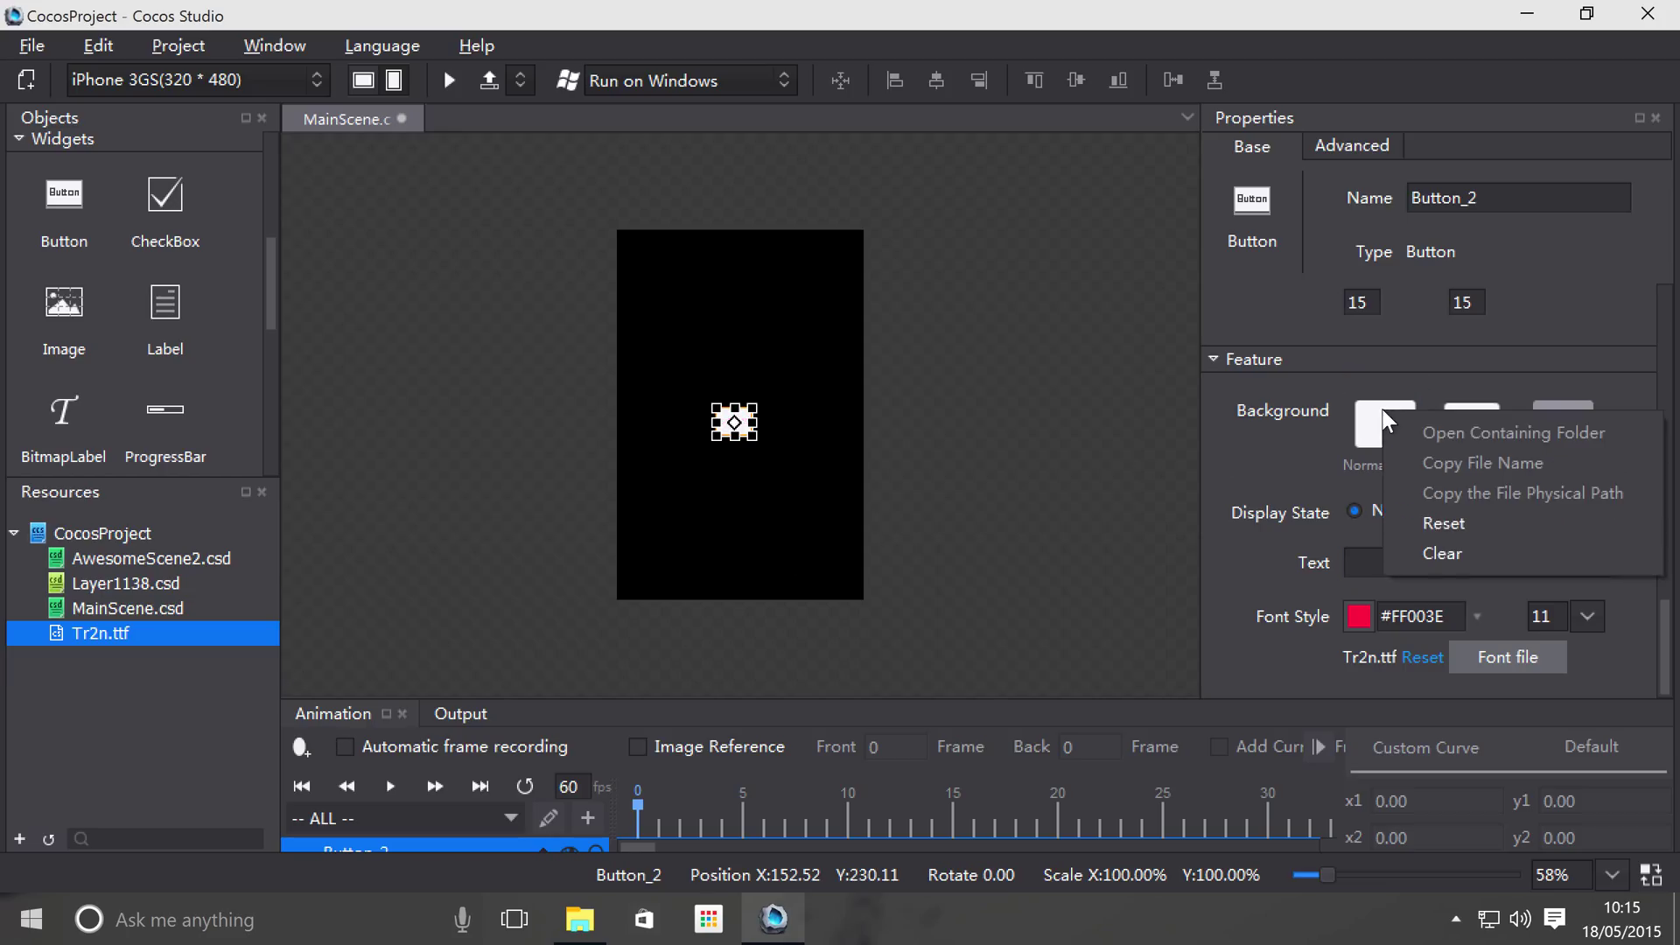
click(1367, 417)
- Assign Desktop images Normal.png, Clicked.png and Disabled.png to the normal, pressed and disabled states
click(1367, 417)
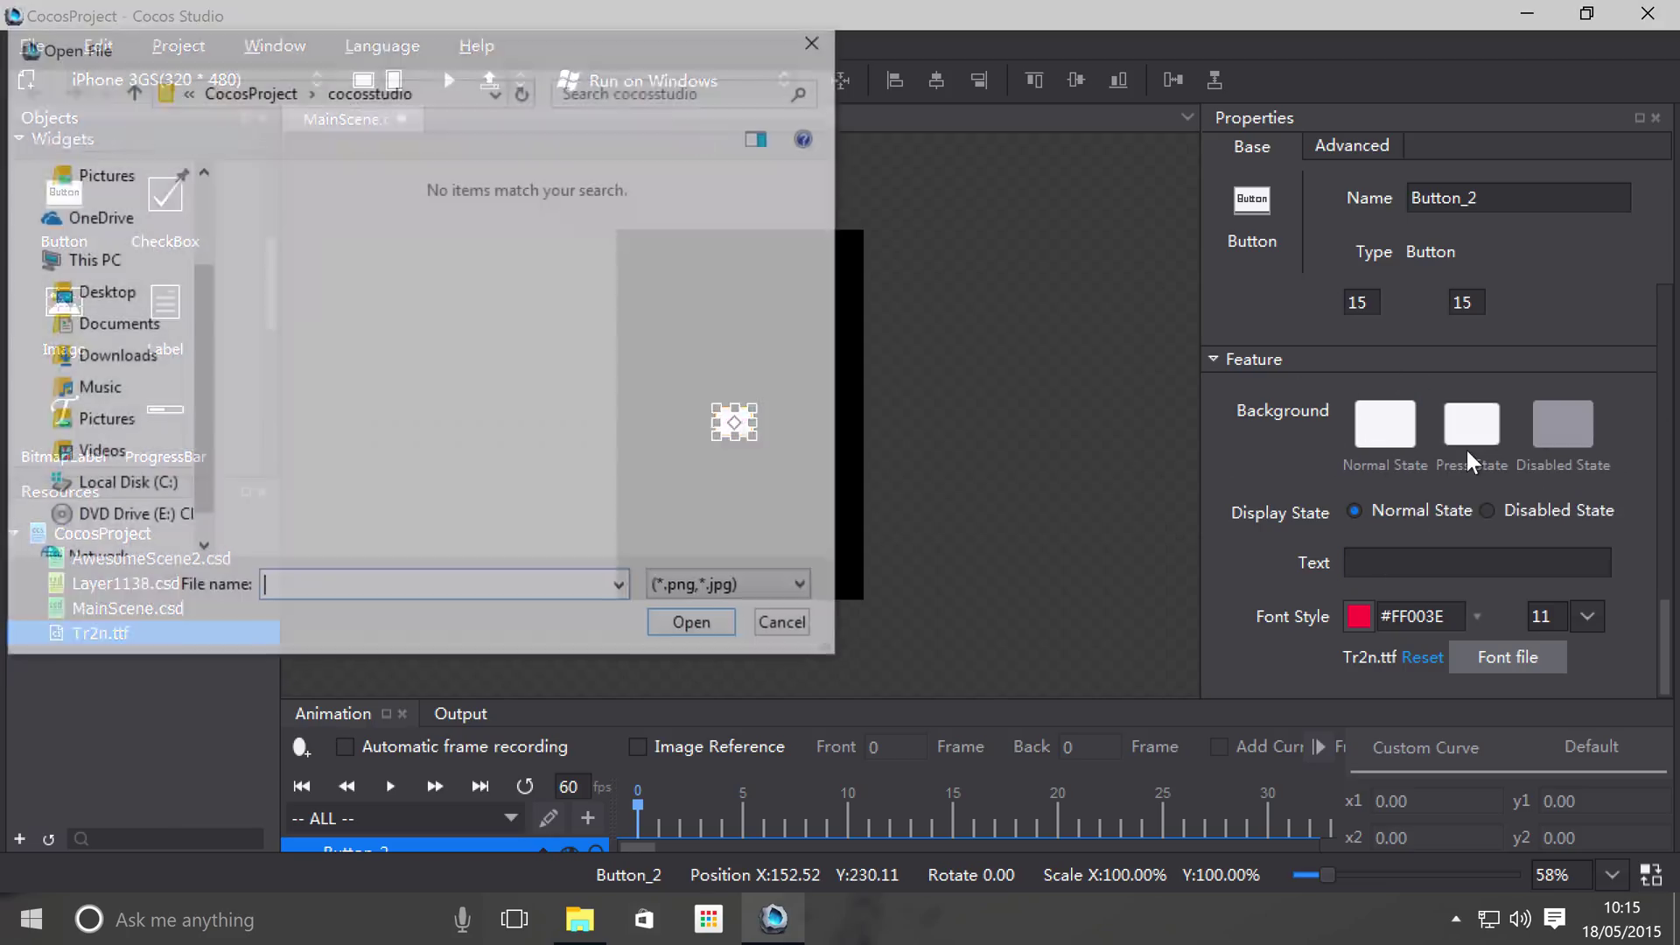
click(106, 291)
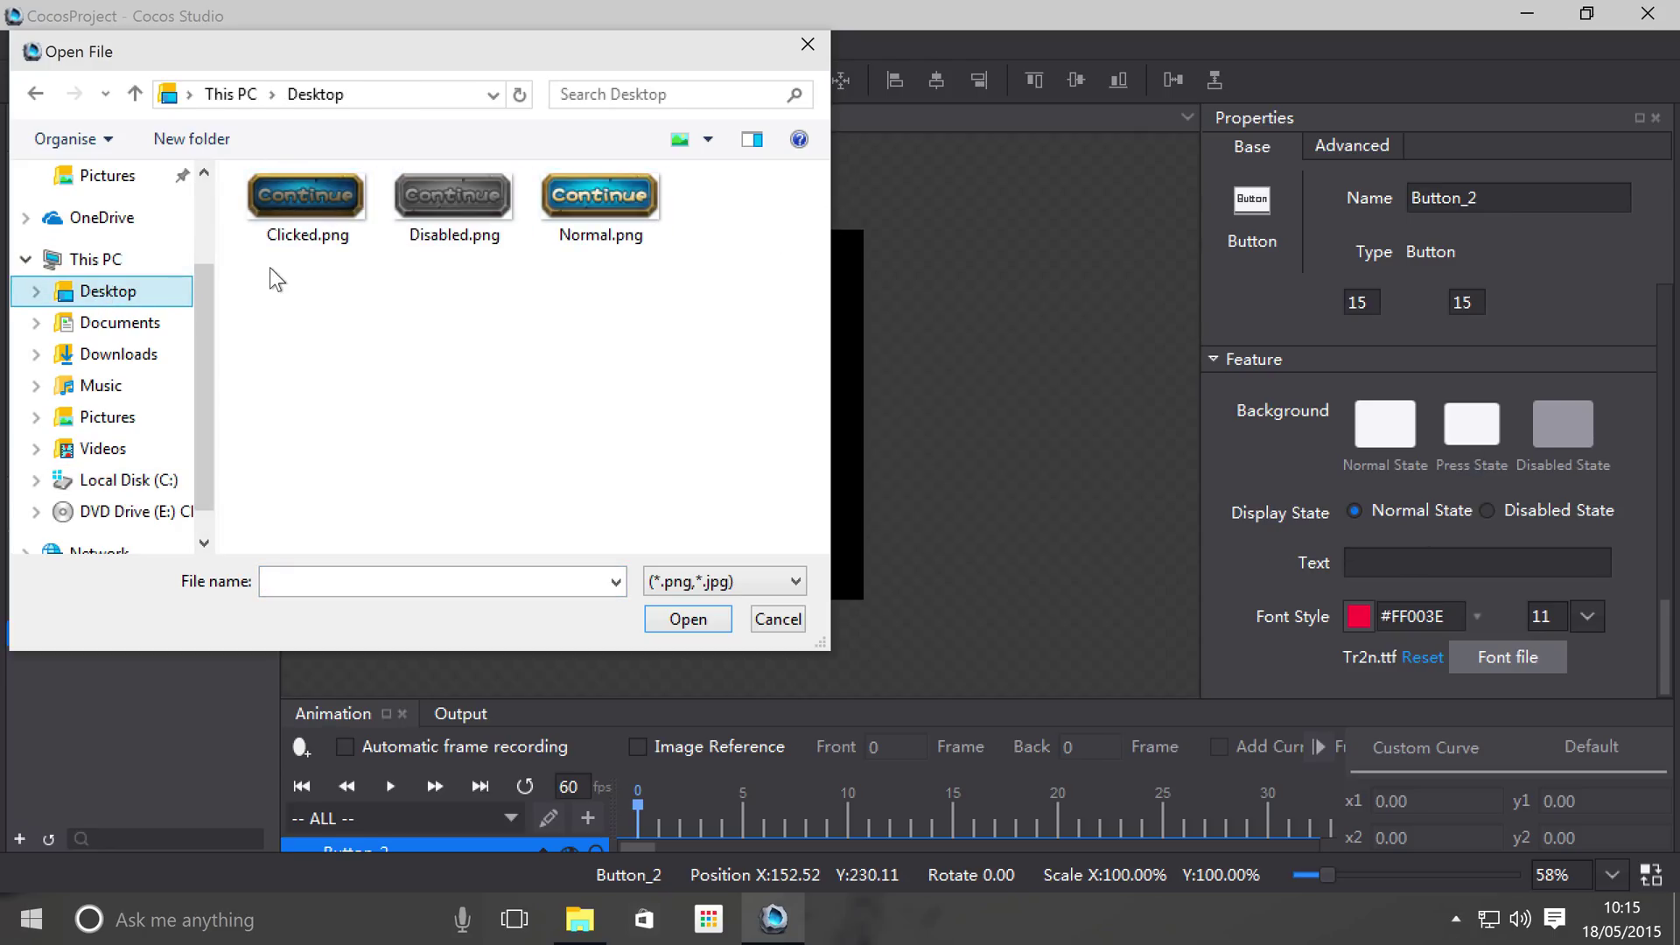
double_click(590, 233)
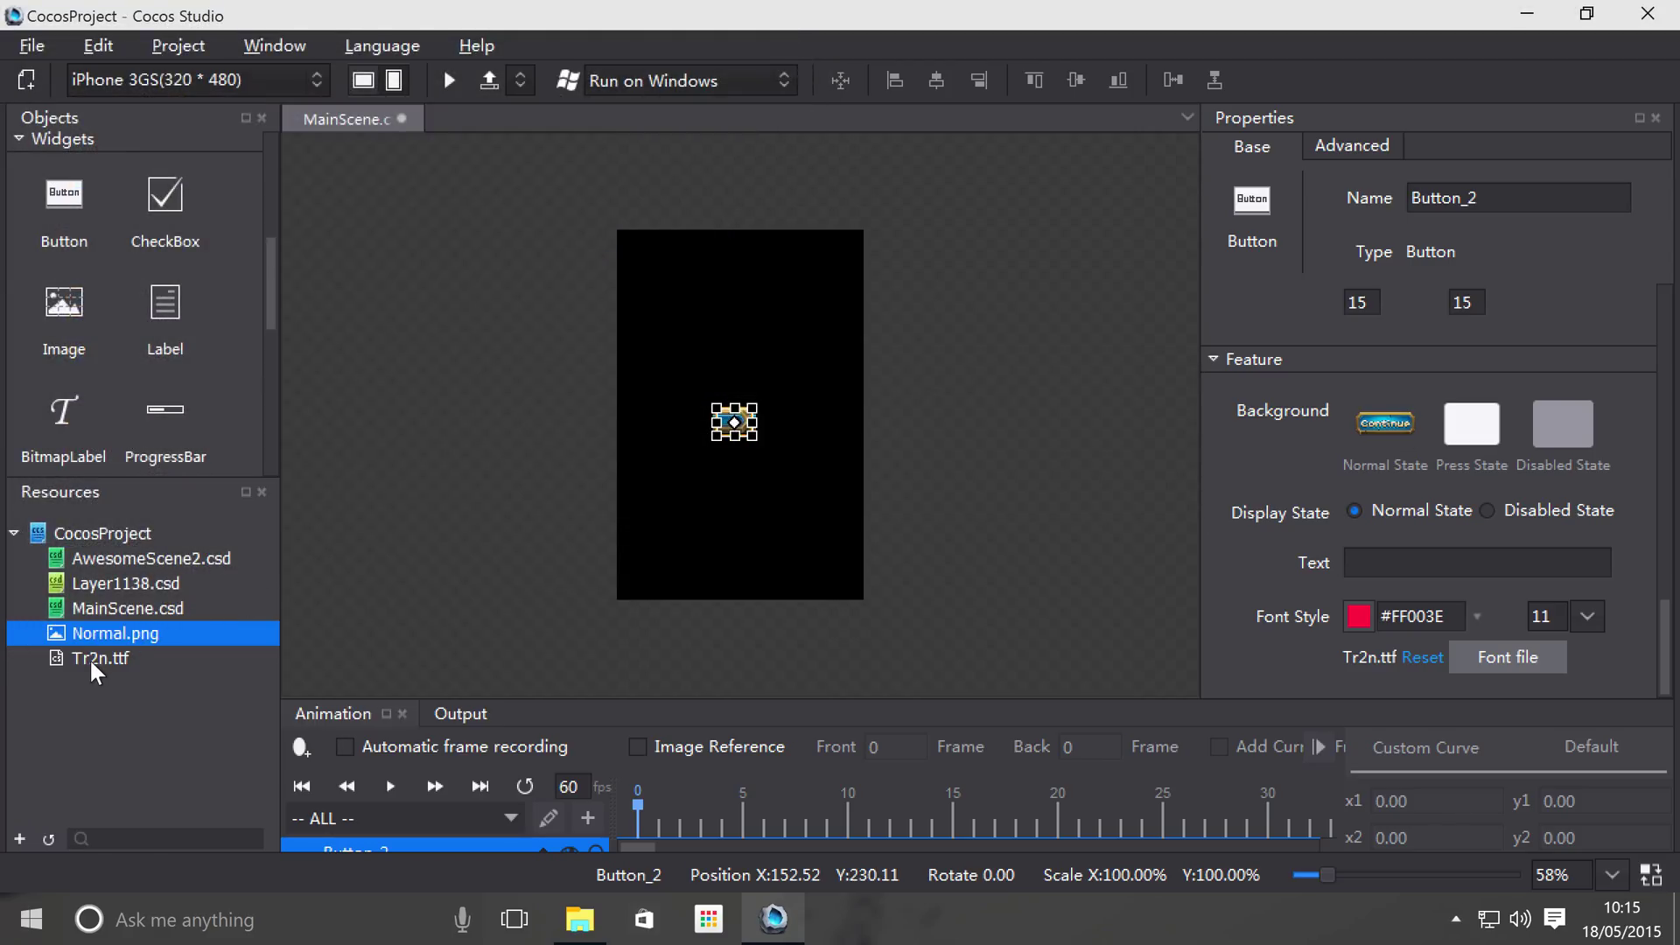
click(1488, 419)
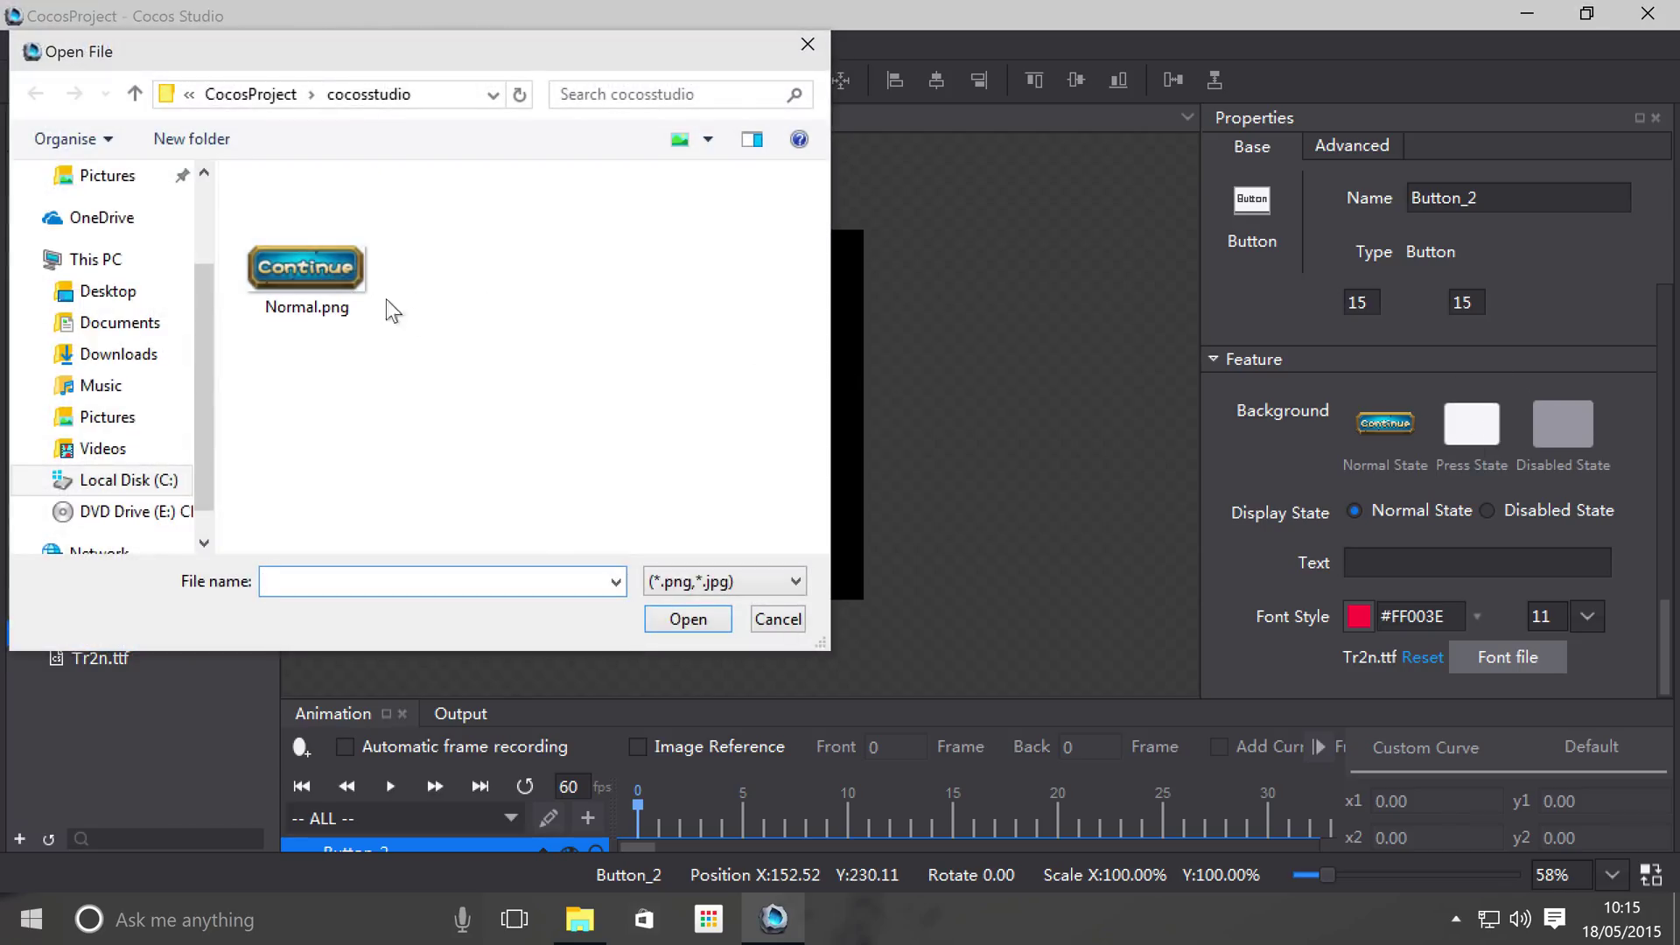
click(109, 292)
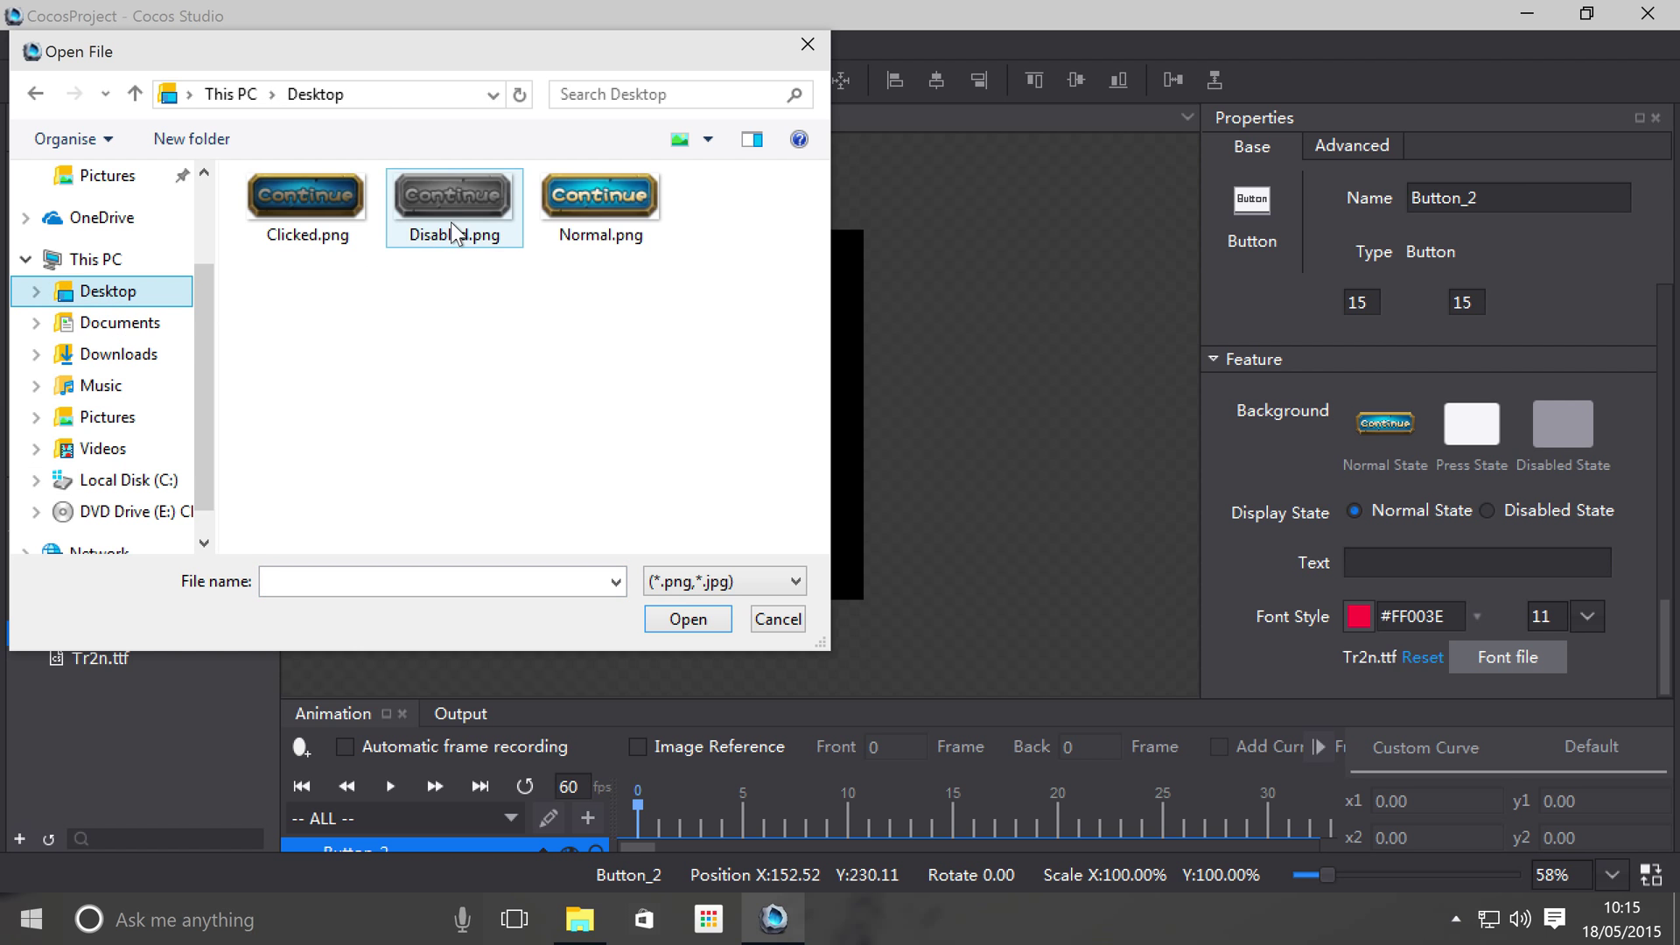
double_click(354, 191)
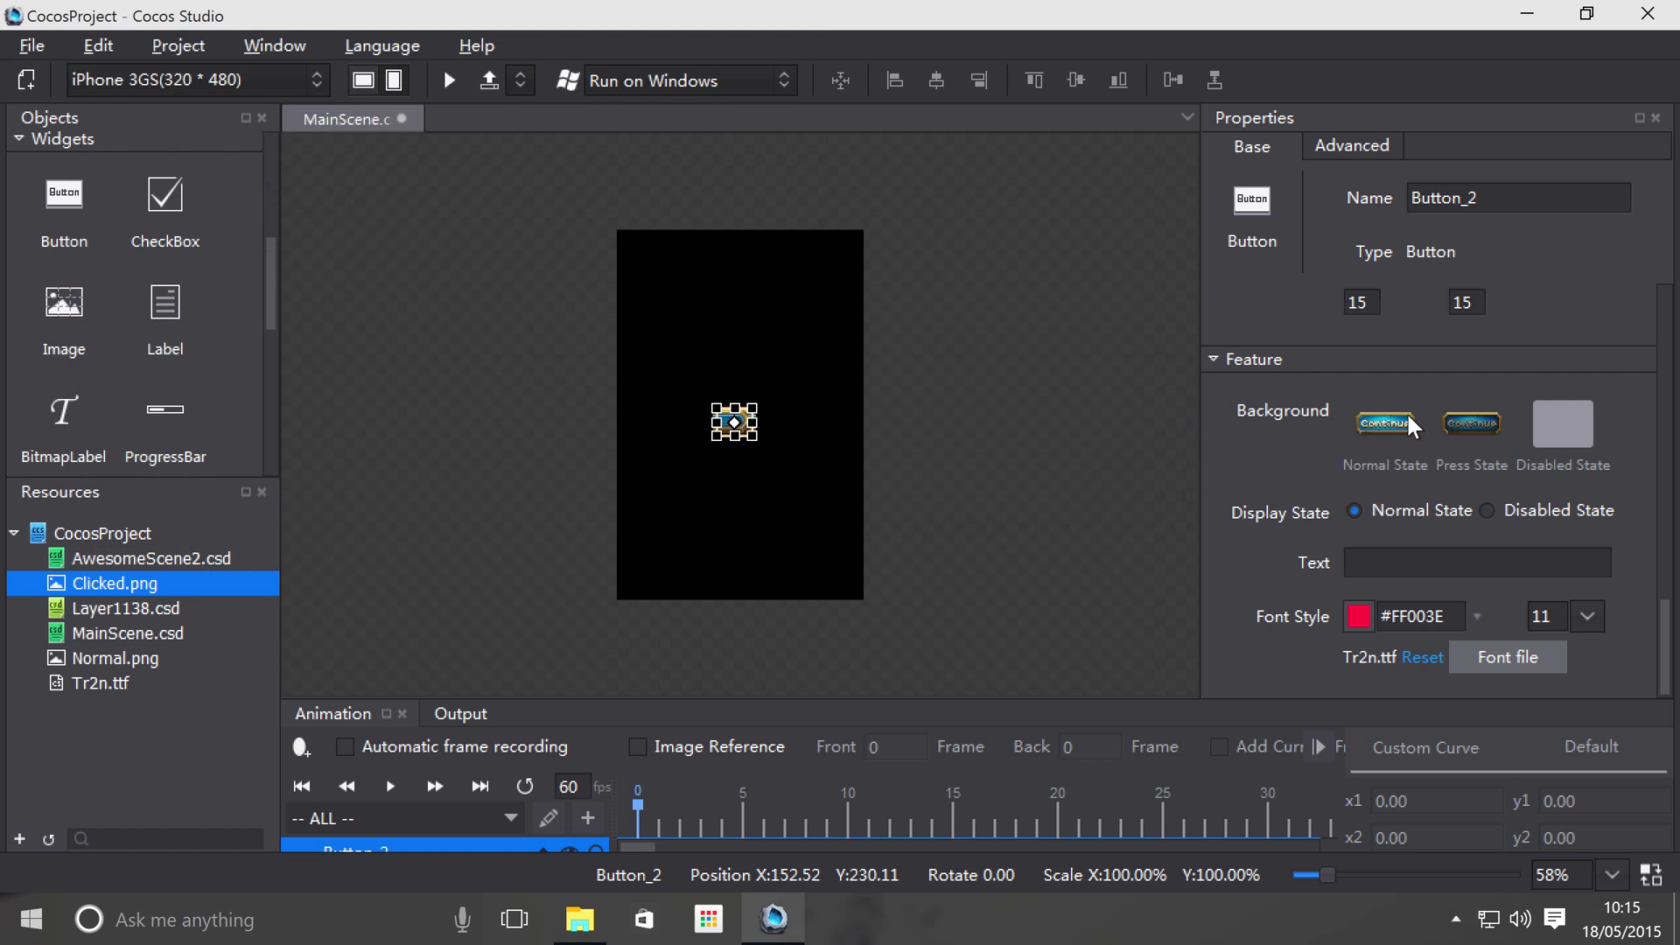
click(1542, 418)
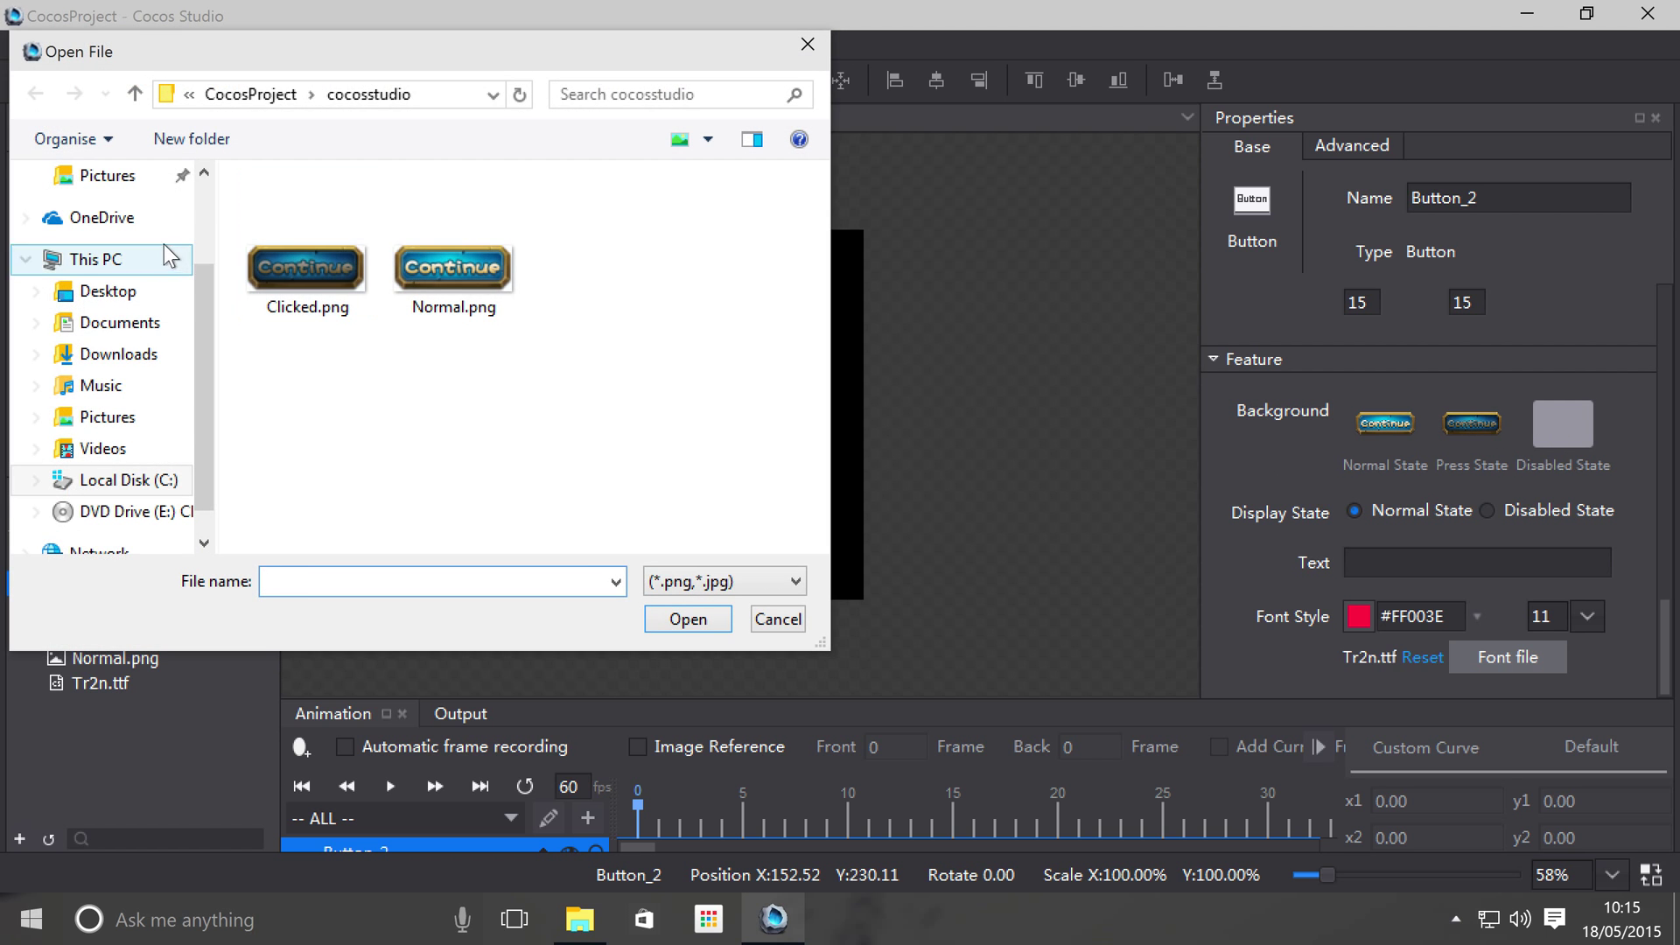
click(122, 295)
double_click(488, 224)
- Move the Continue button to near the stage centre, about X 159.96, Y 204.61
click(793, 466)
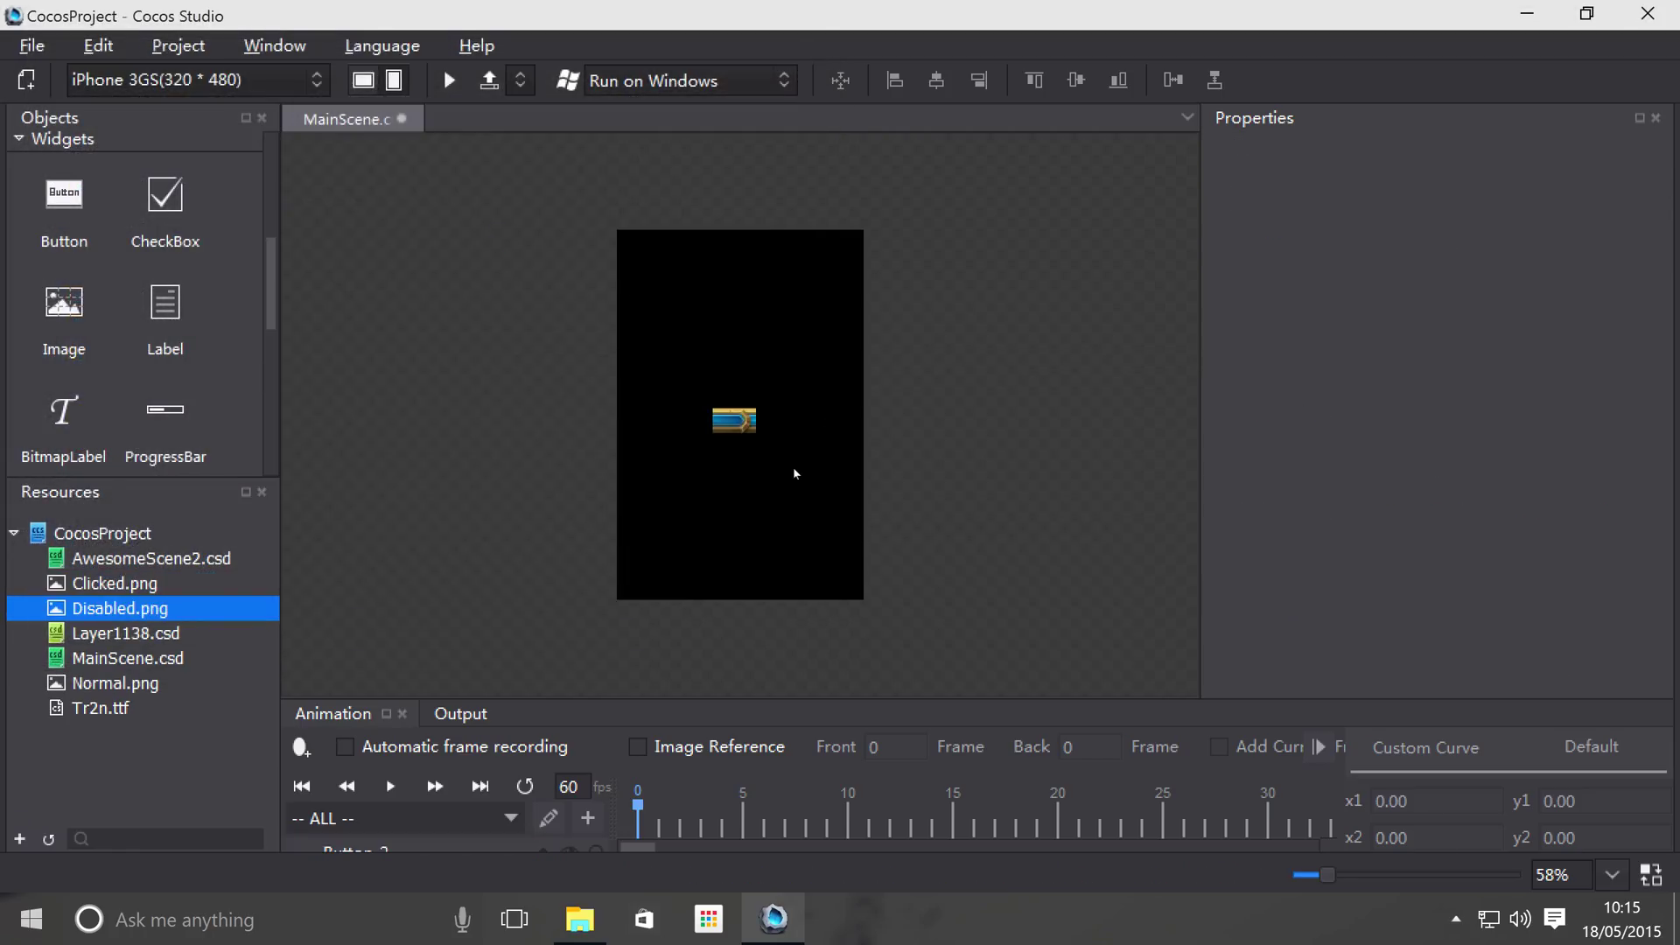
scroll(709, 432, up, 5)
click(744, 407)
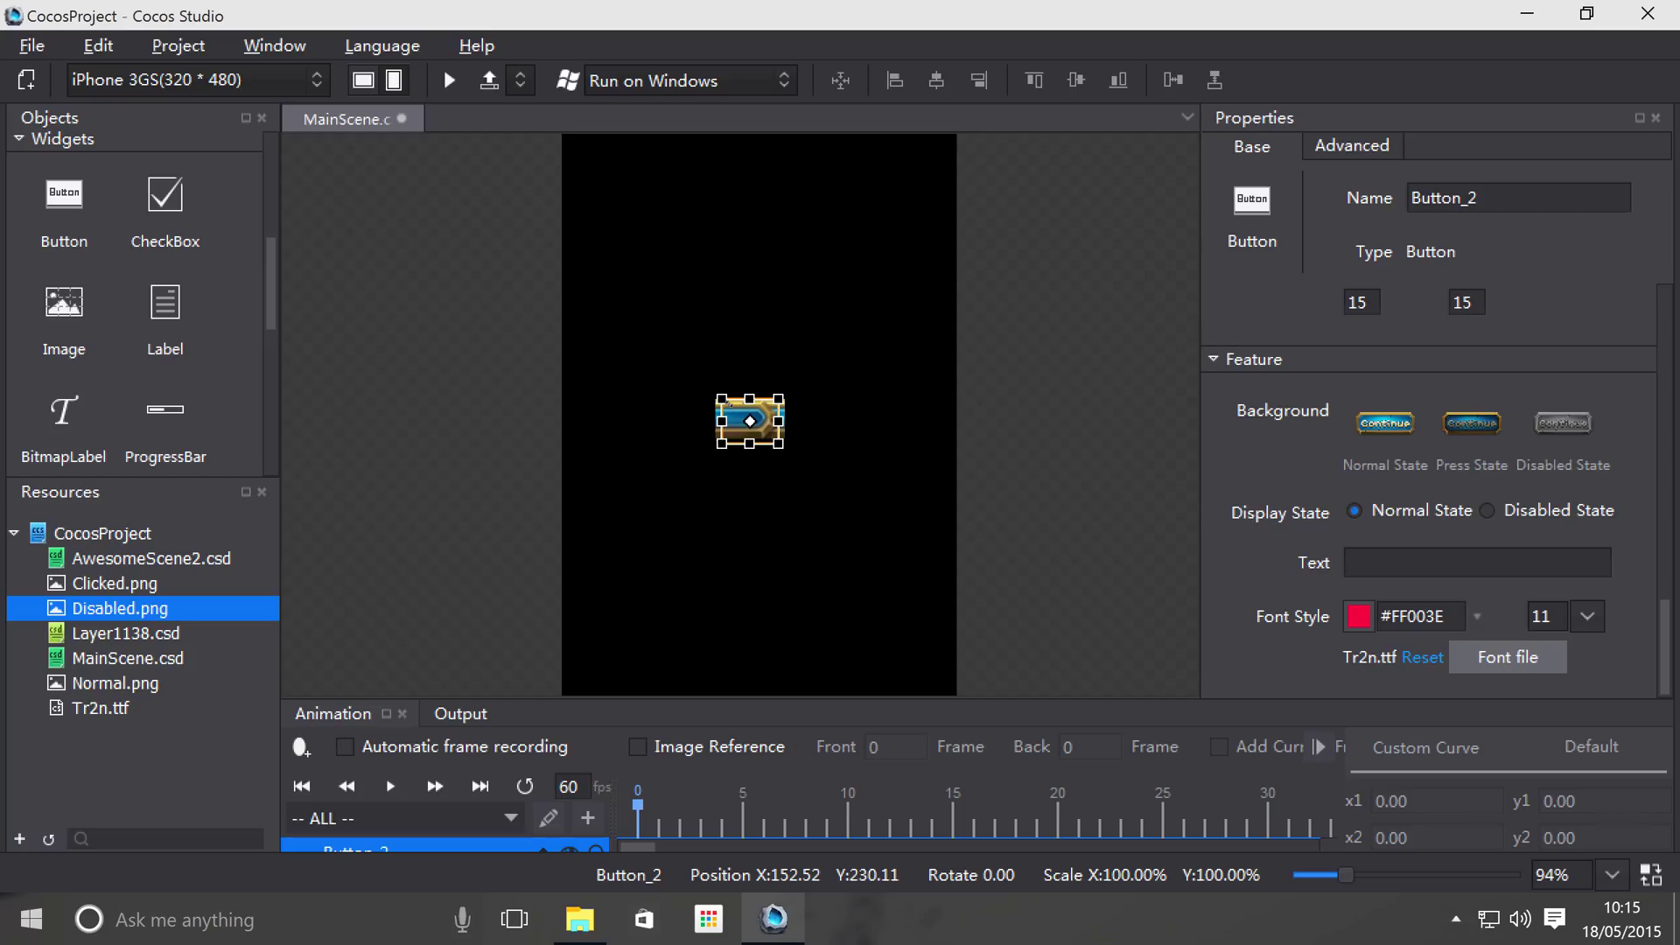
mouse_move(737, 408)
mouse_down()
mouse_move(764, 439)
mouse_move(746, 439)
mouse_up()
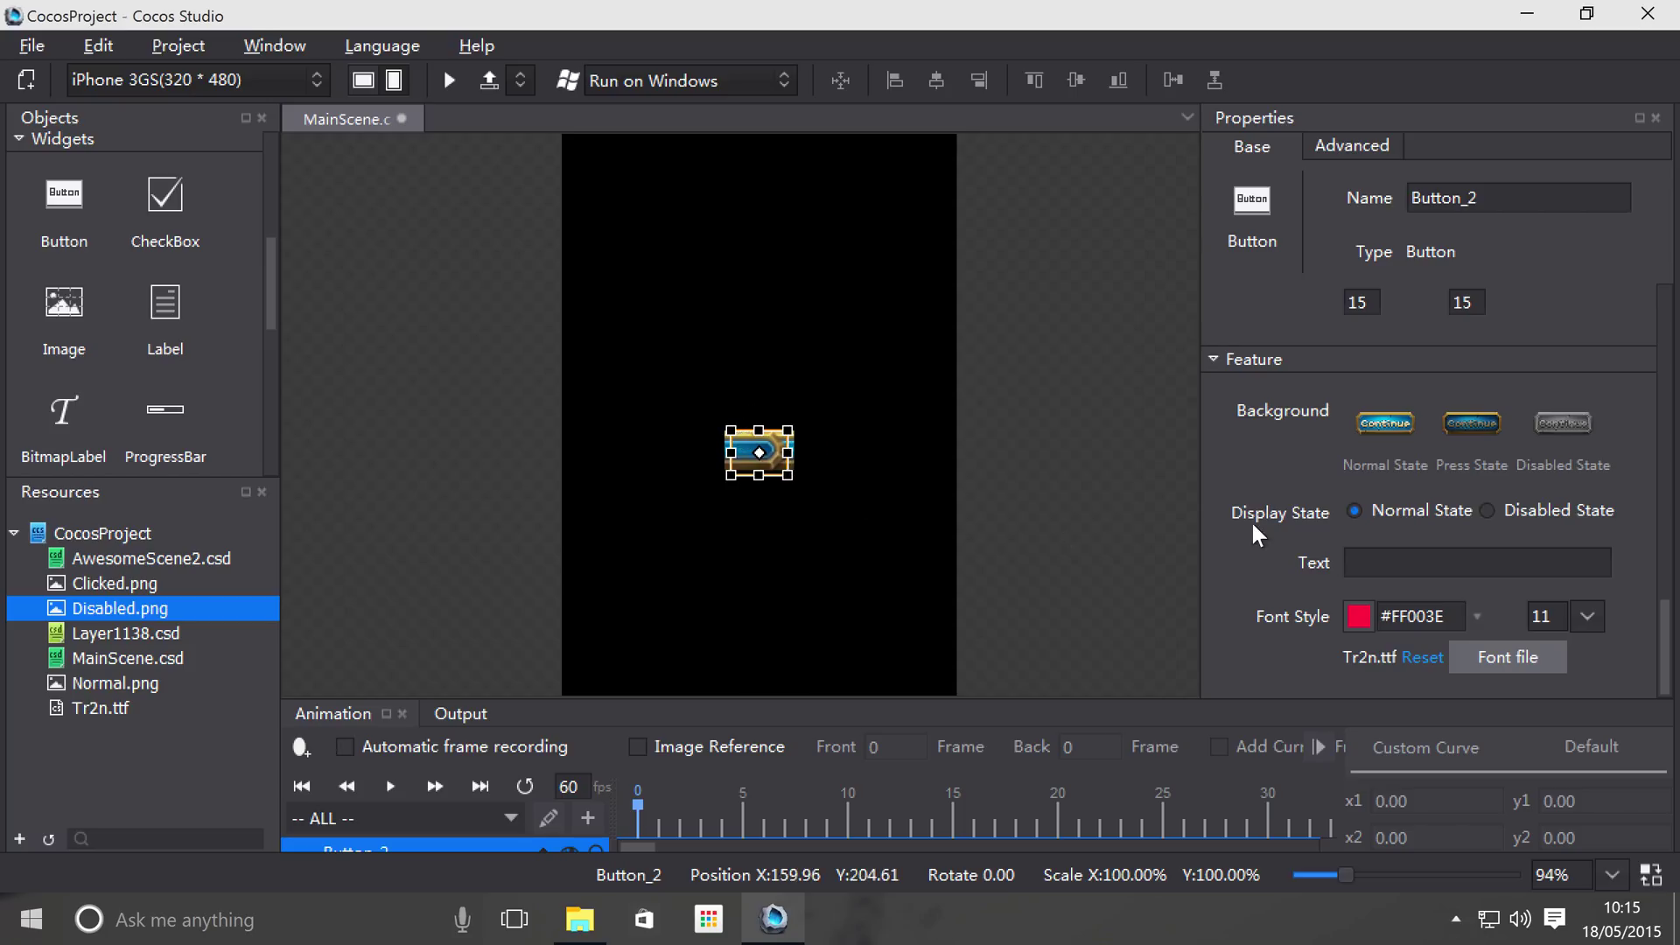
scroll(1253, 521, up, 5)
scroll(1258, 534, up, 8)
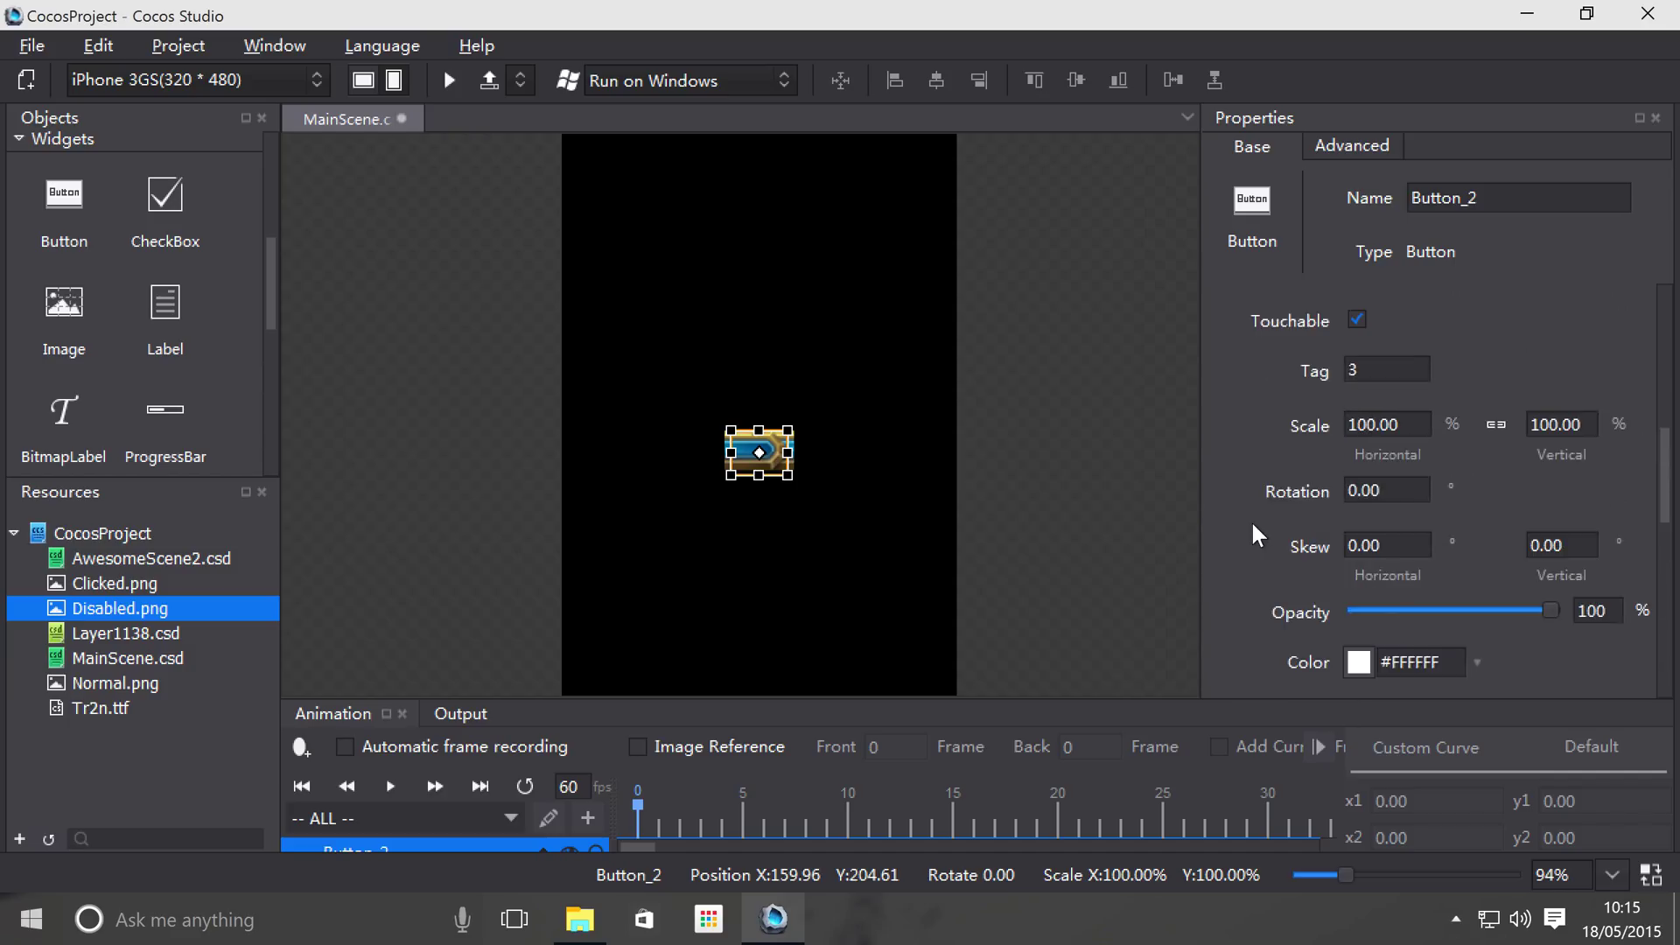
scroll(1253, 524, up, 3)
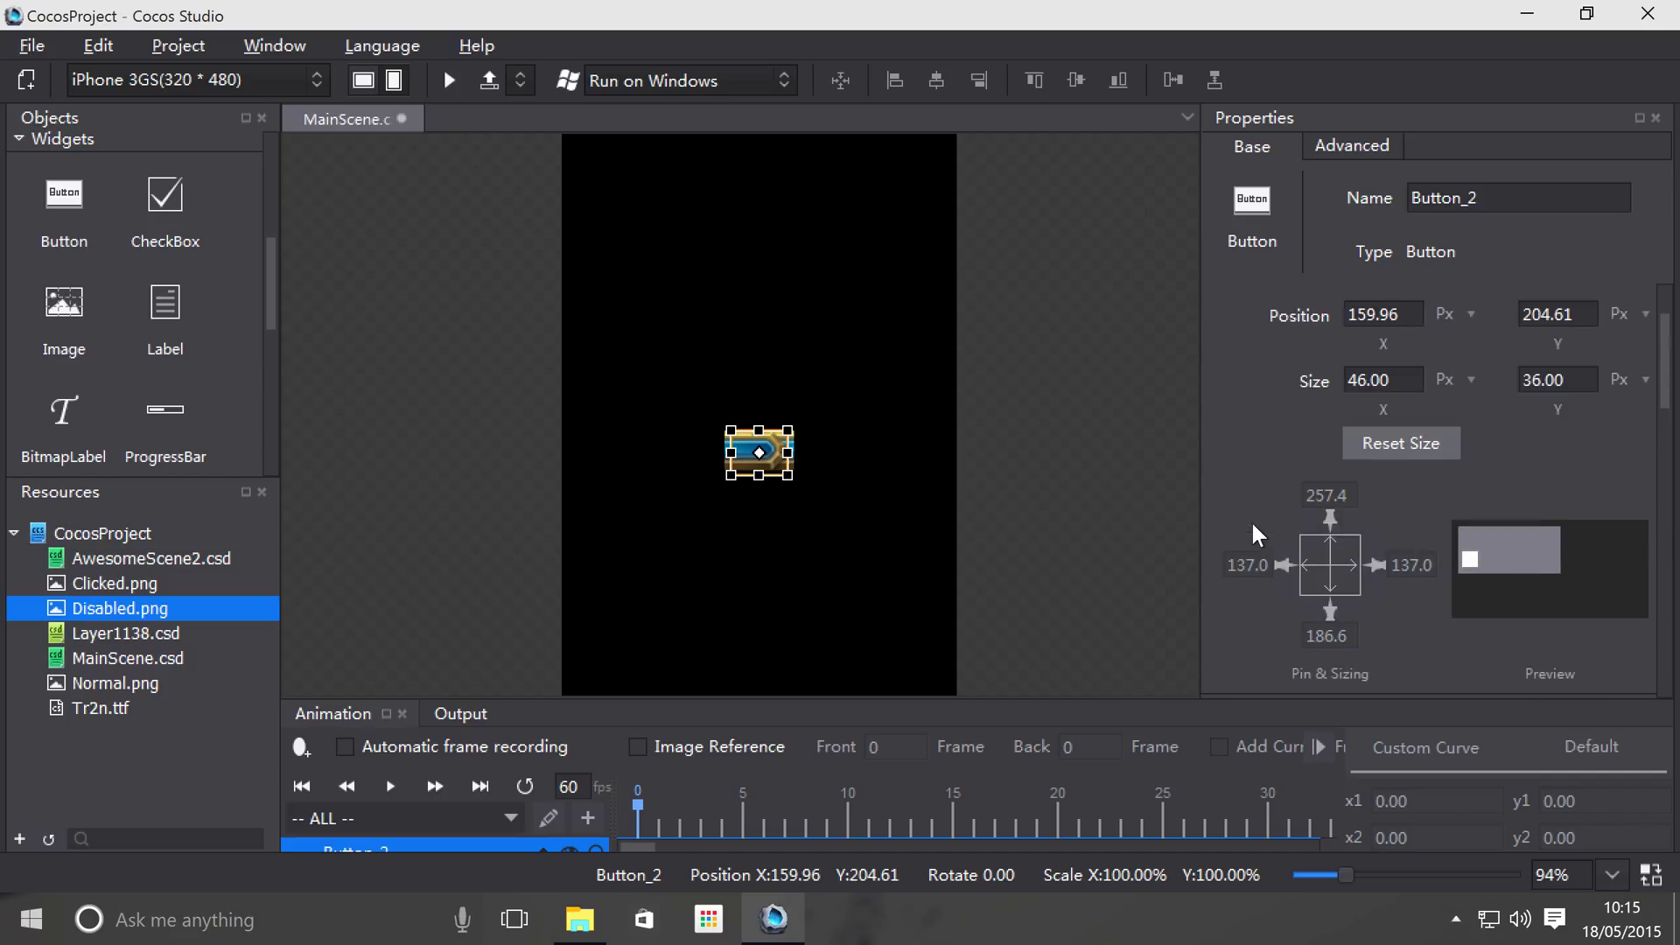
scroll(1410, 492, up, 2)
- Resize the button to 200 × 70 px in Position & Size
click(1396, 493)
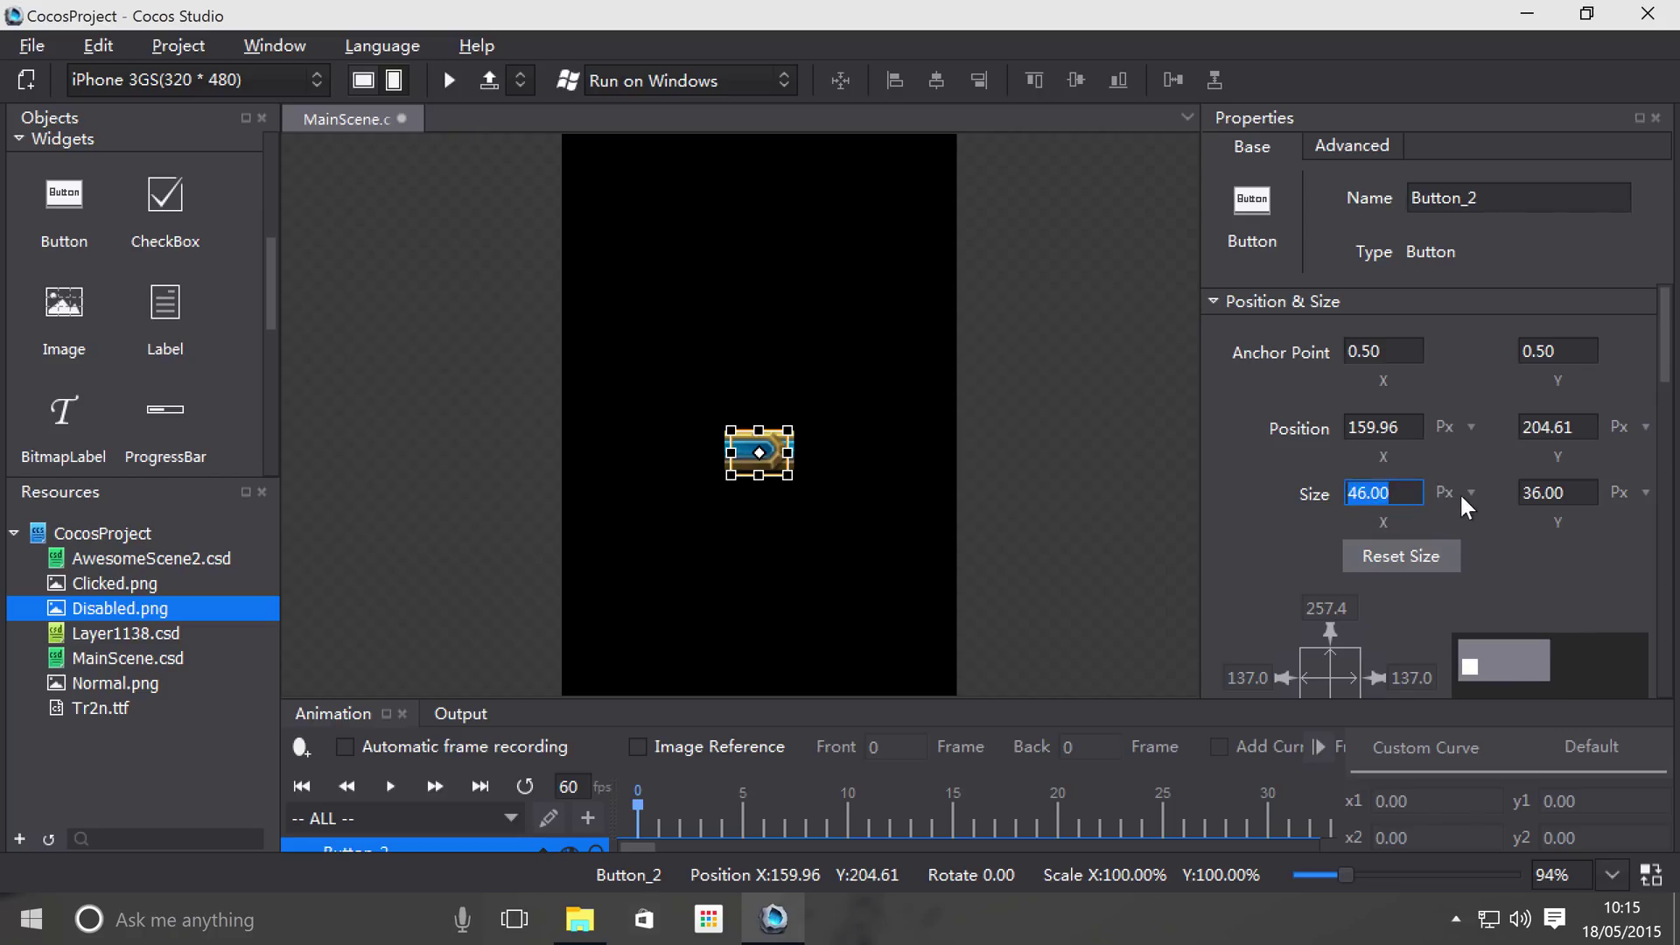
text(200)
key(Tab)
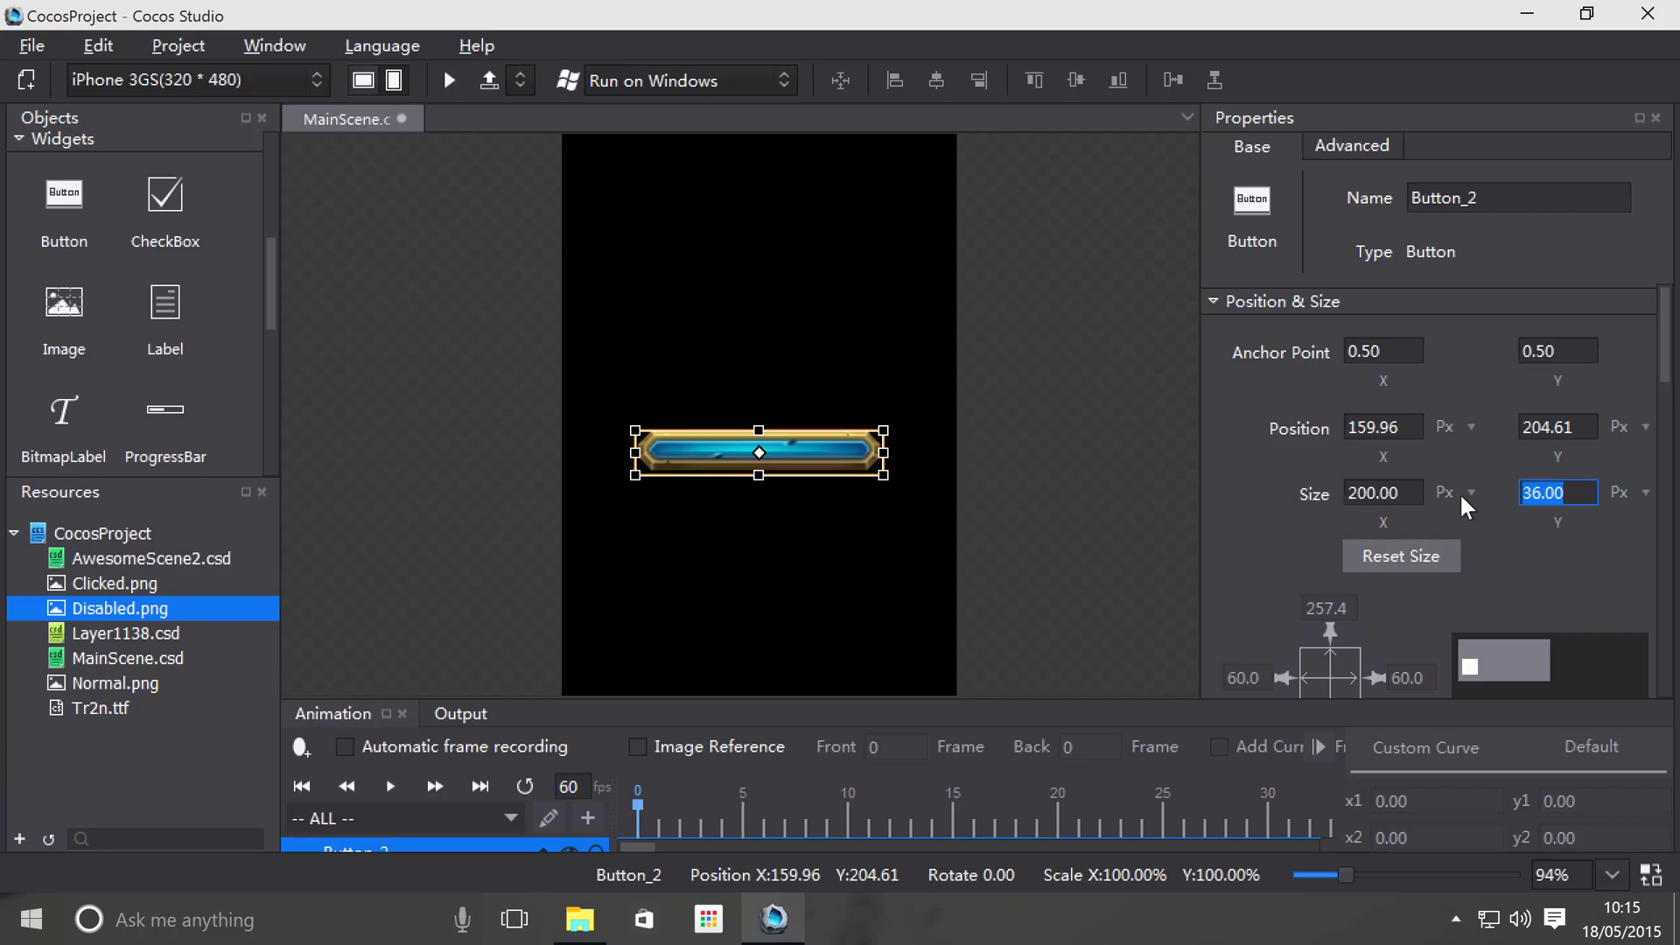
text(30)
key(Return)
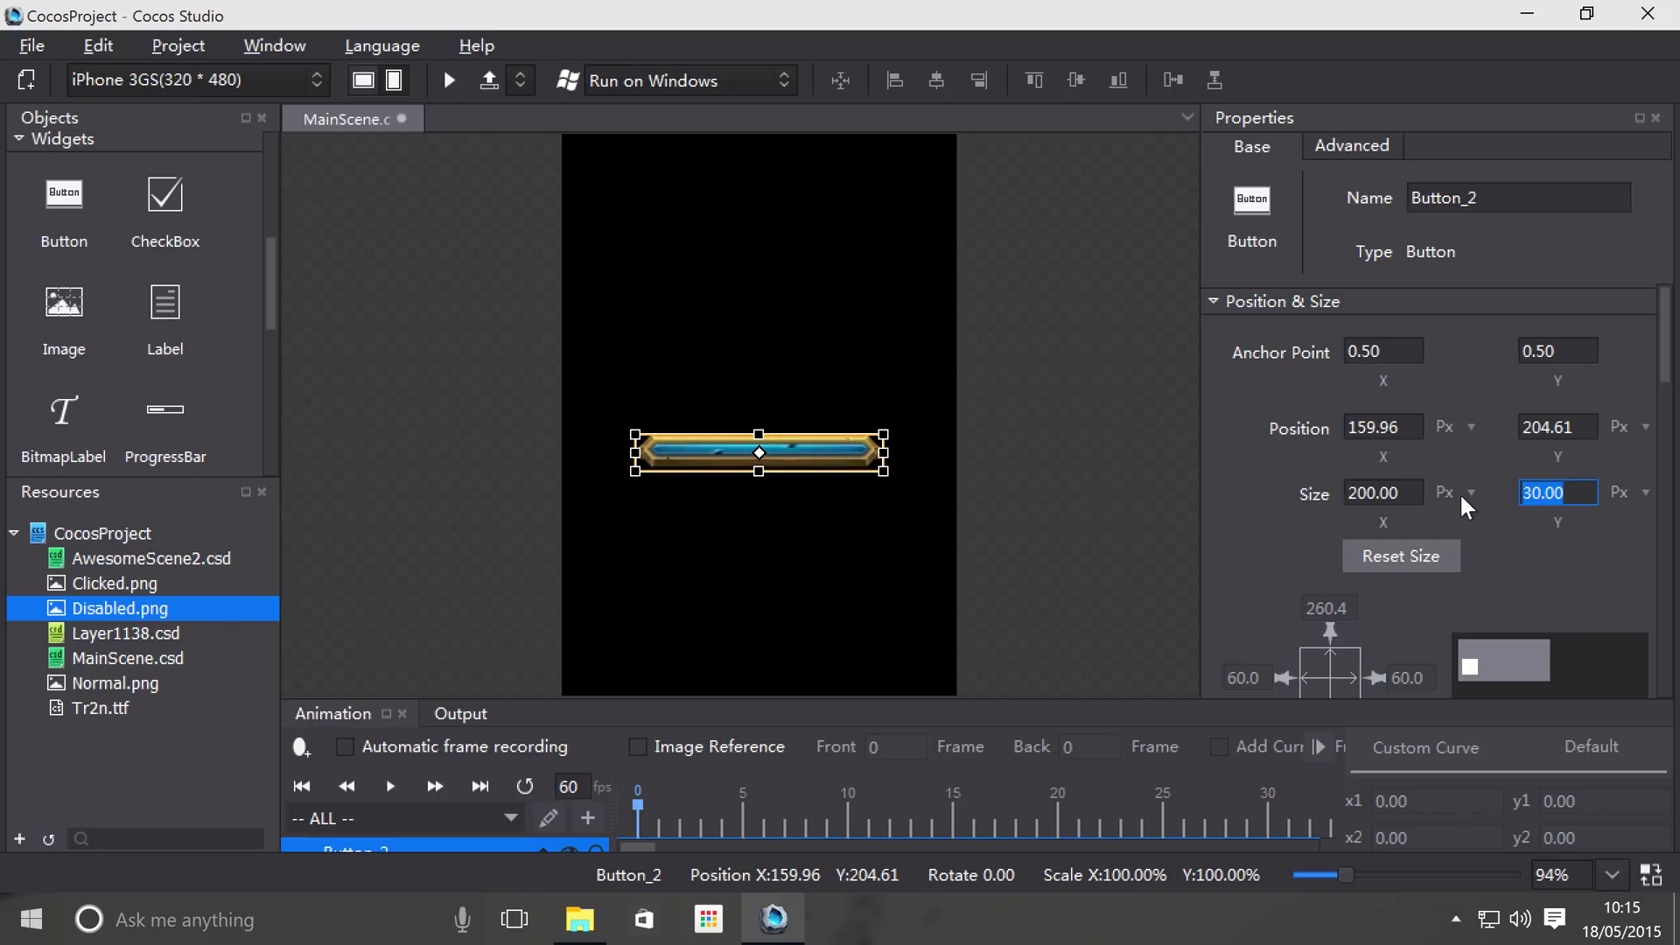
text(50)
key(Return)
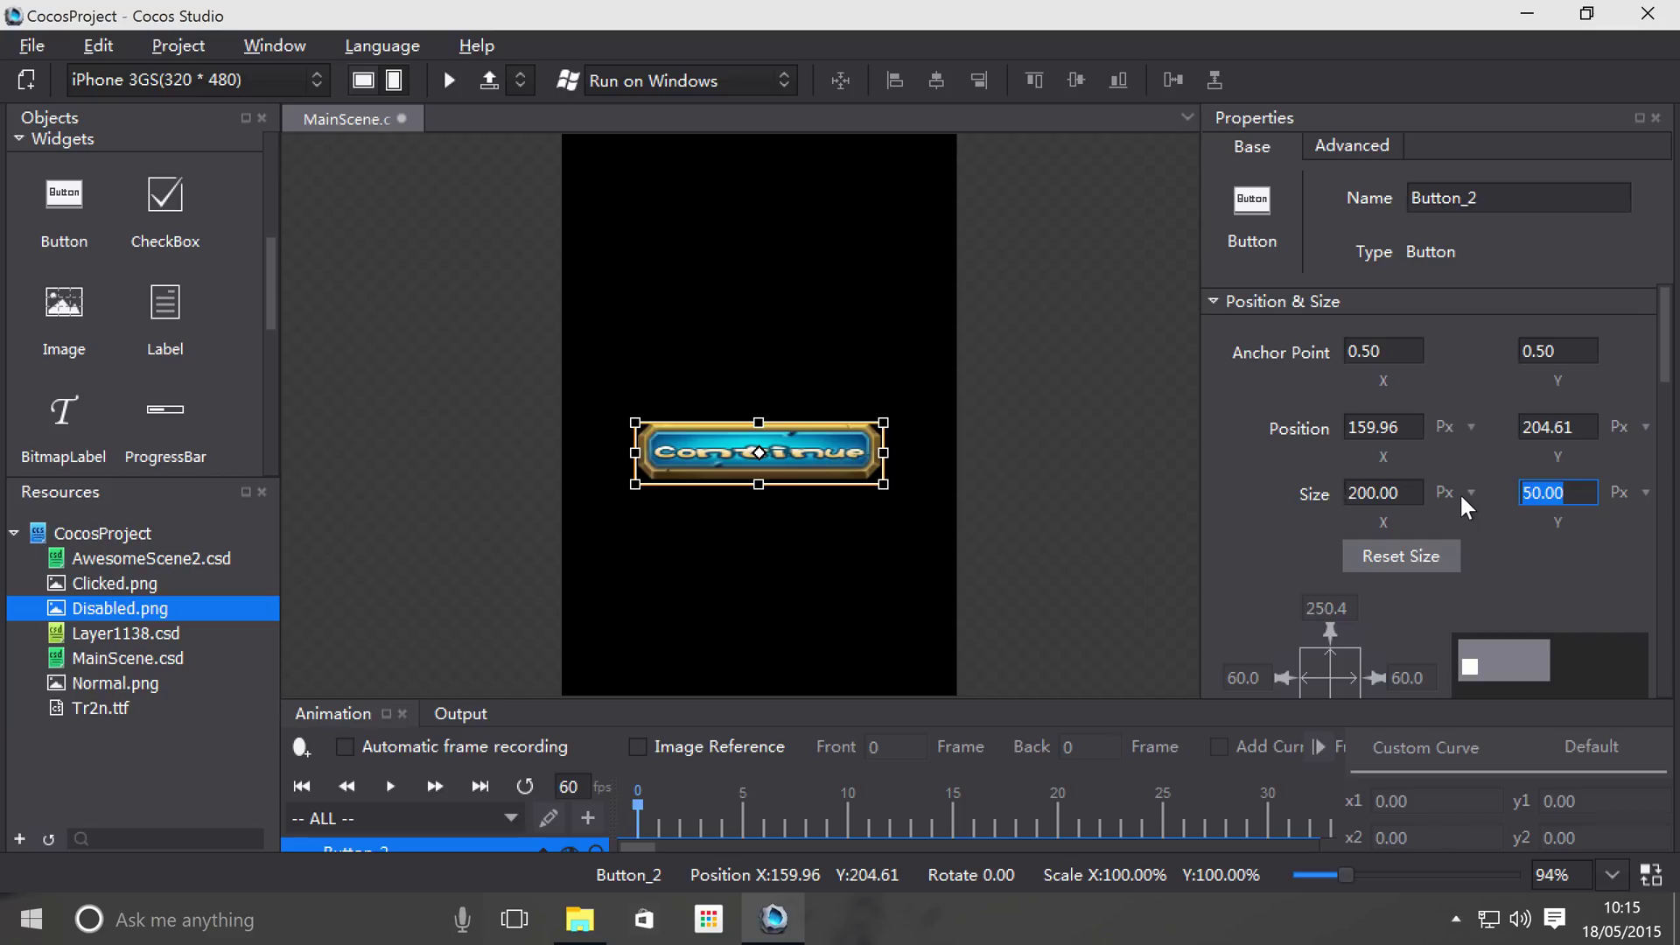
key(Return)
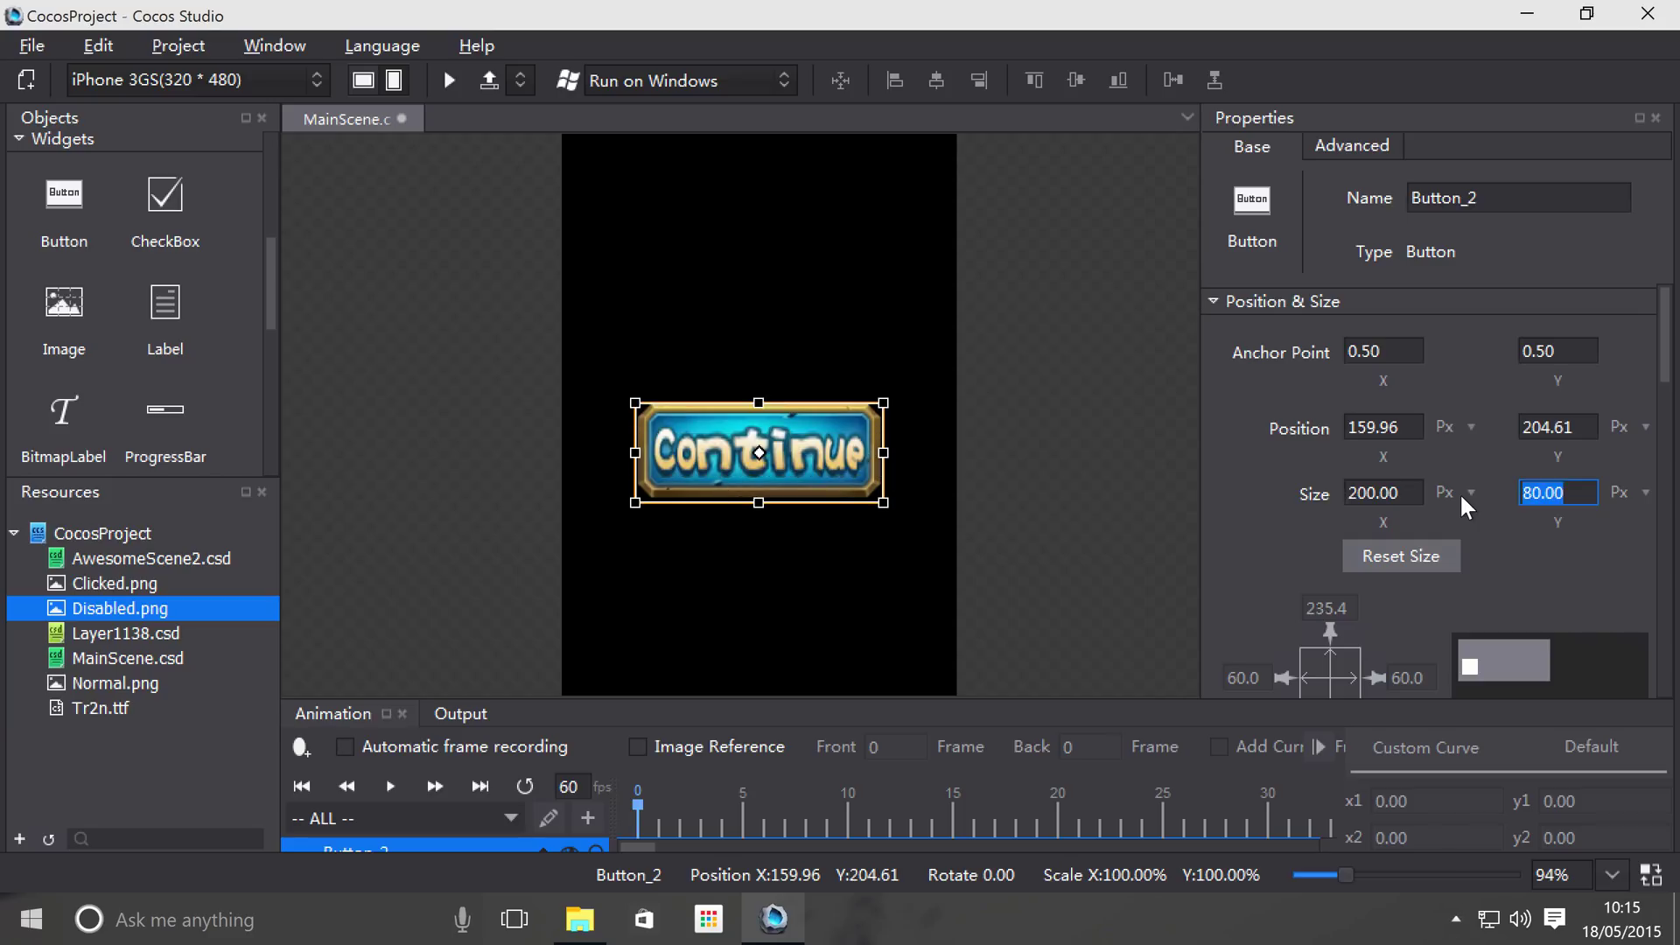
text(70)
key(Return)
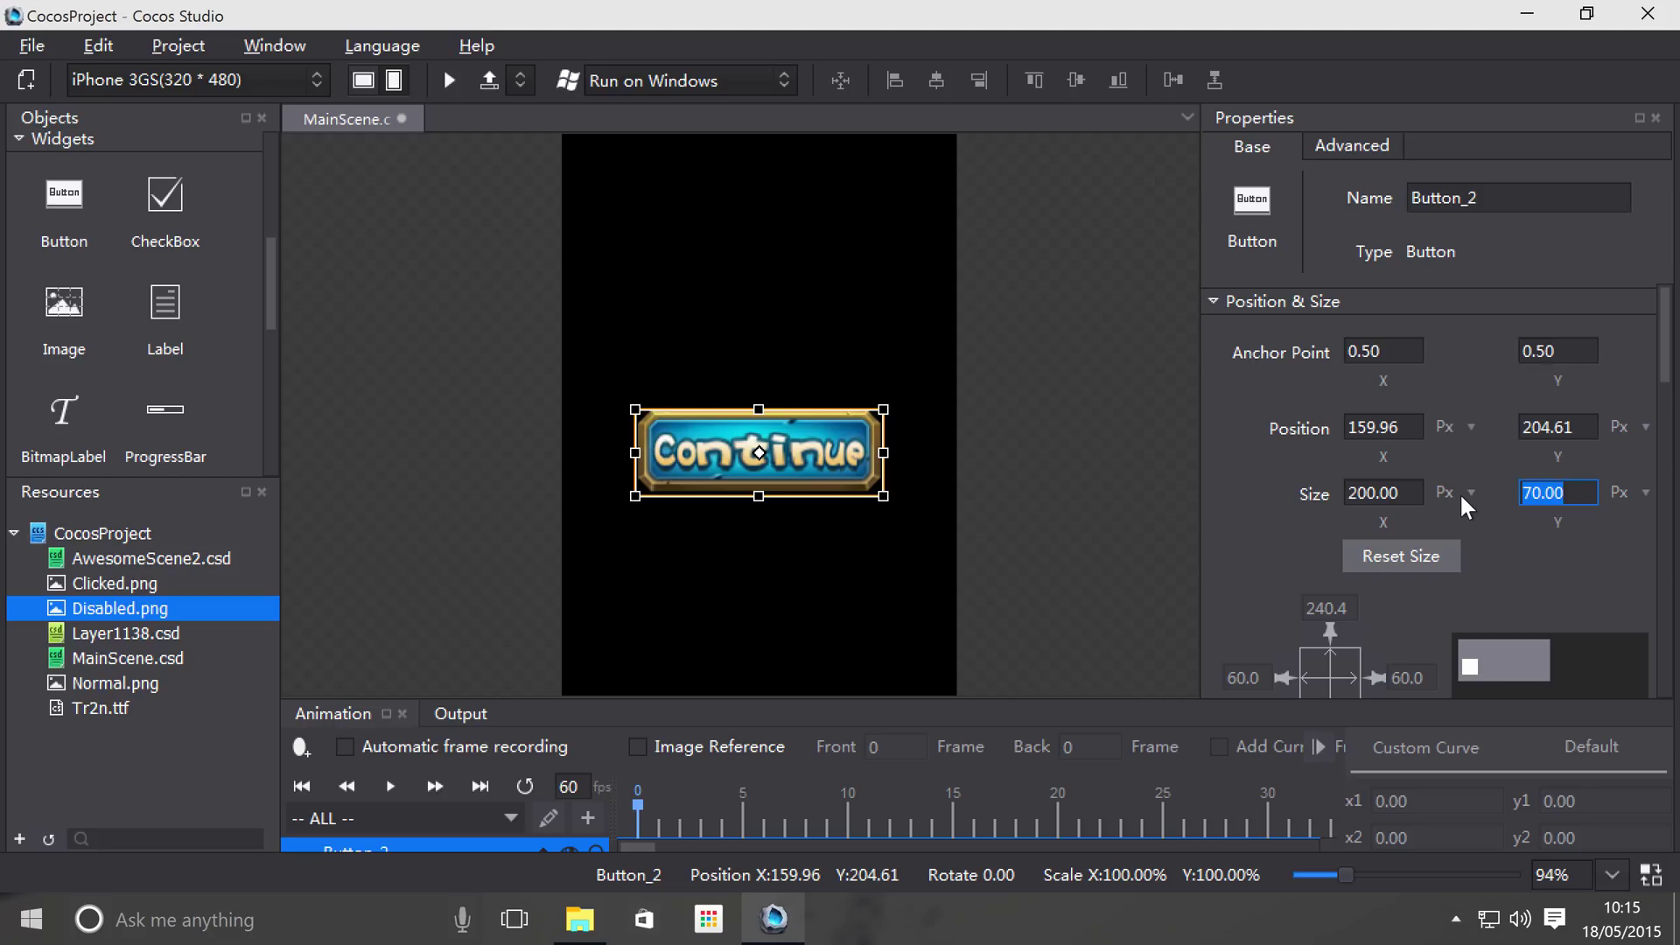
click(933, 486)
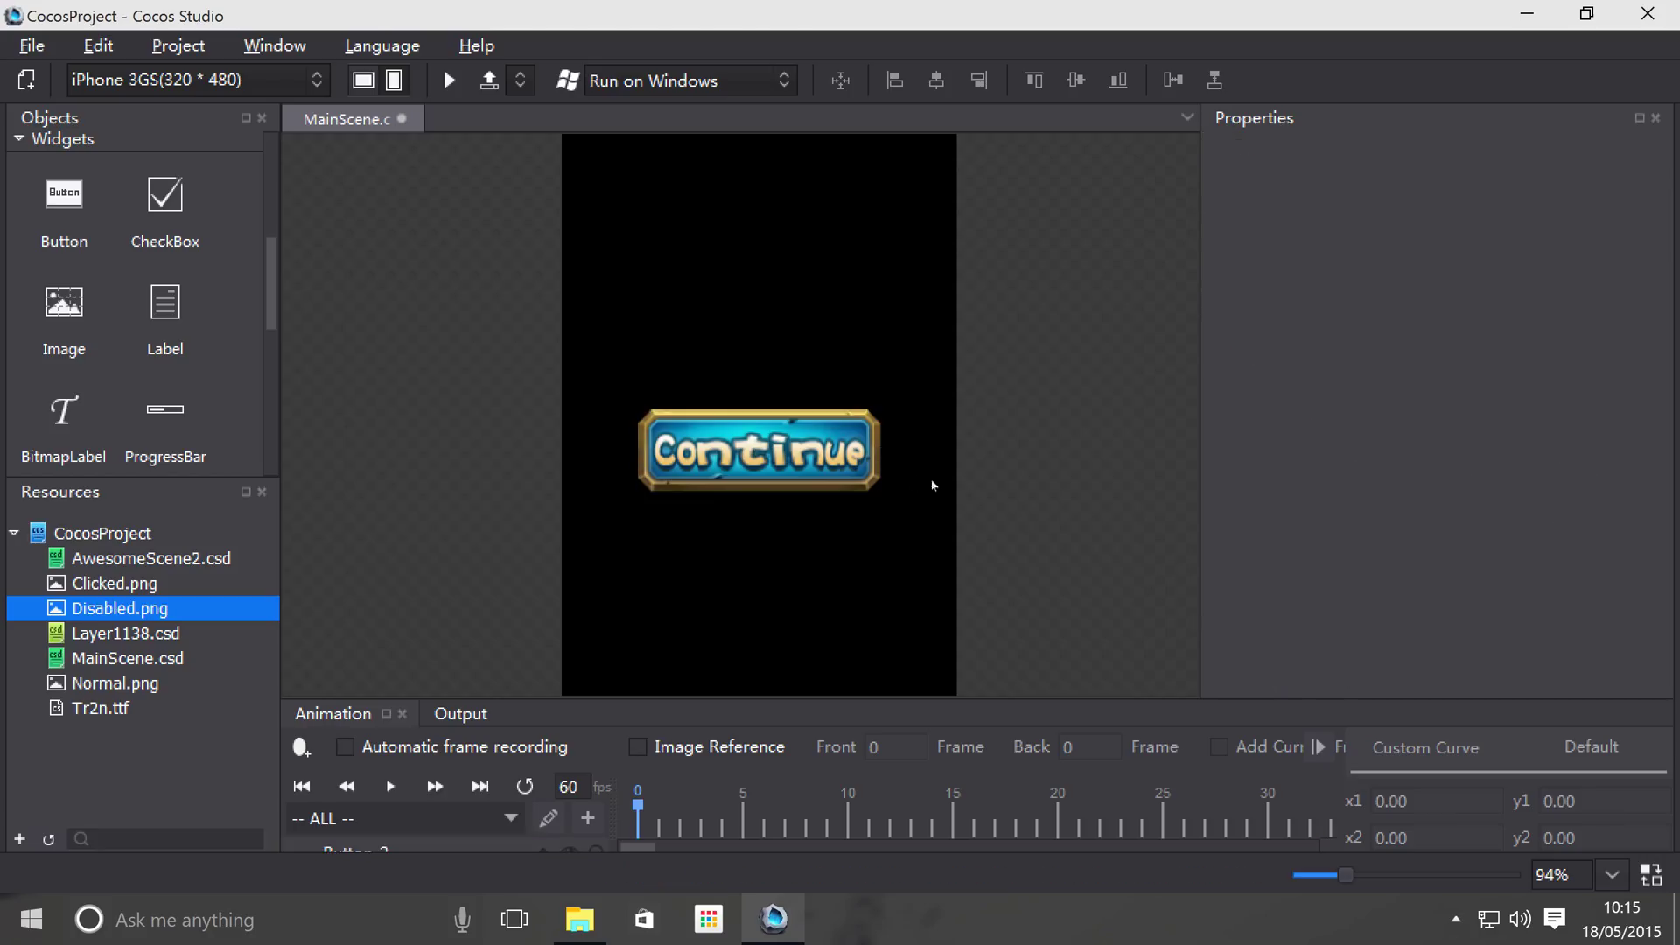
click(873, 466)
scroll(1482, 445, down, 6)
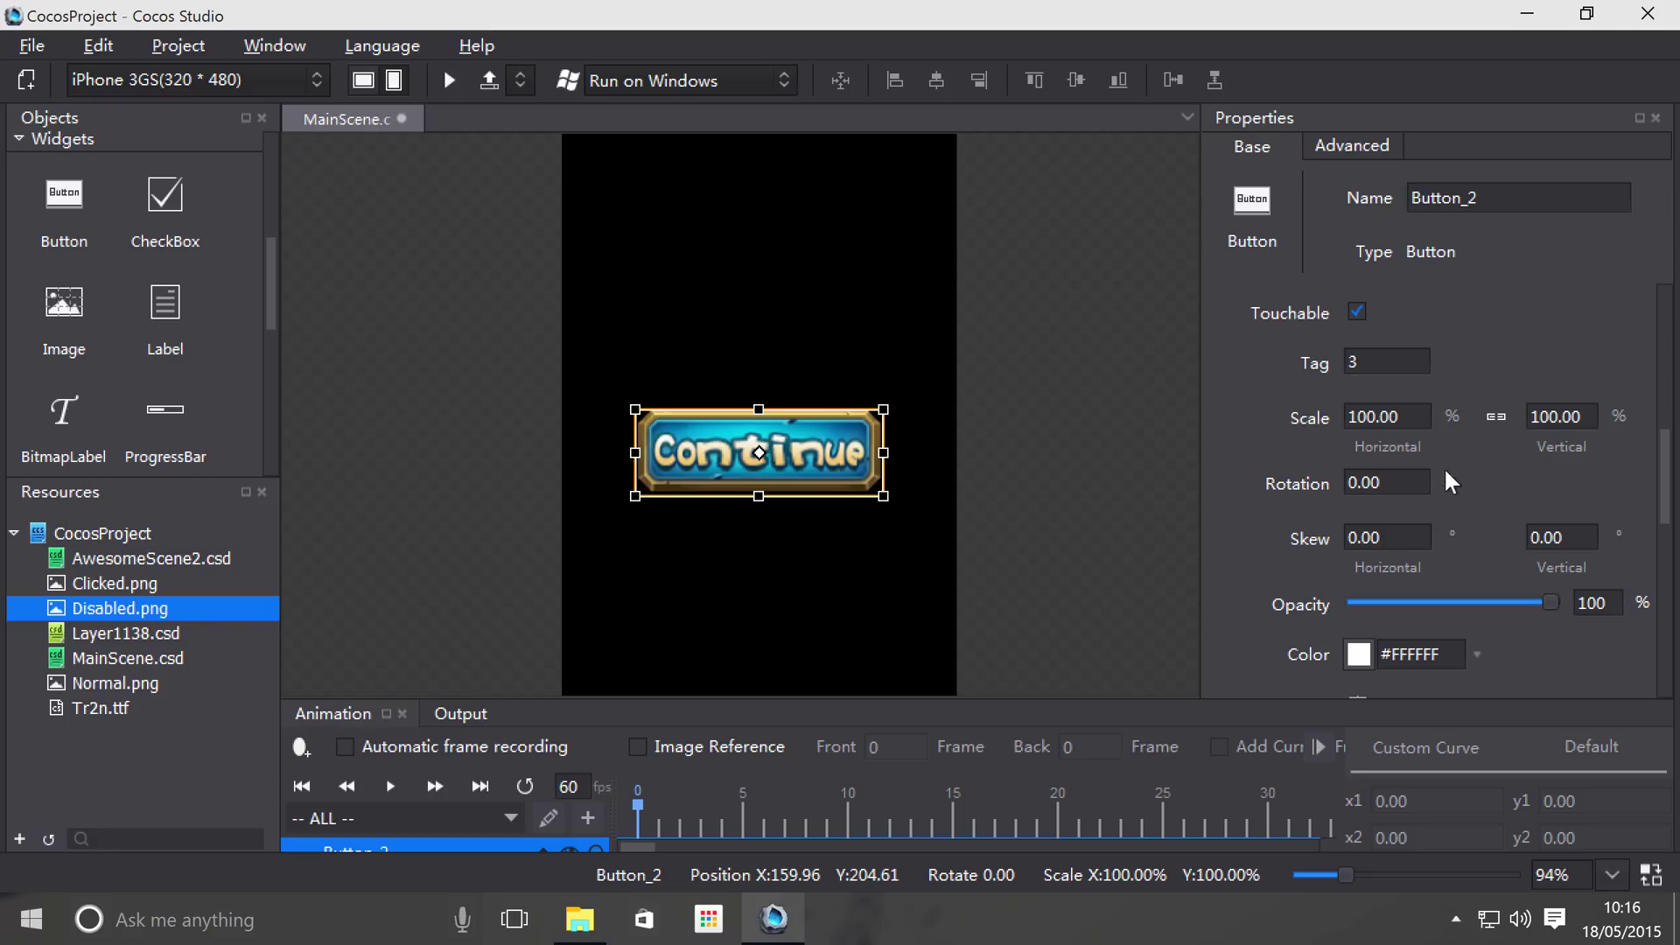
scroll(1448, 480, down, 5)
scroll(1444, 465, down, 3)
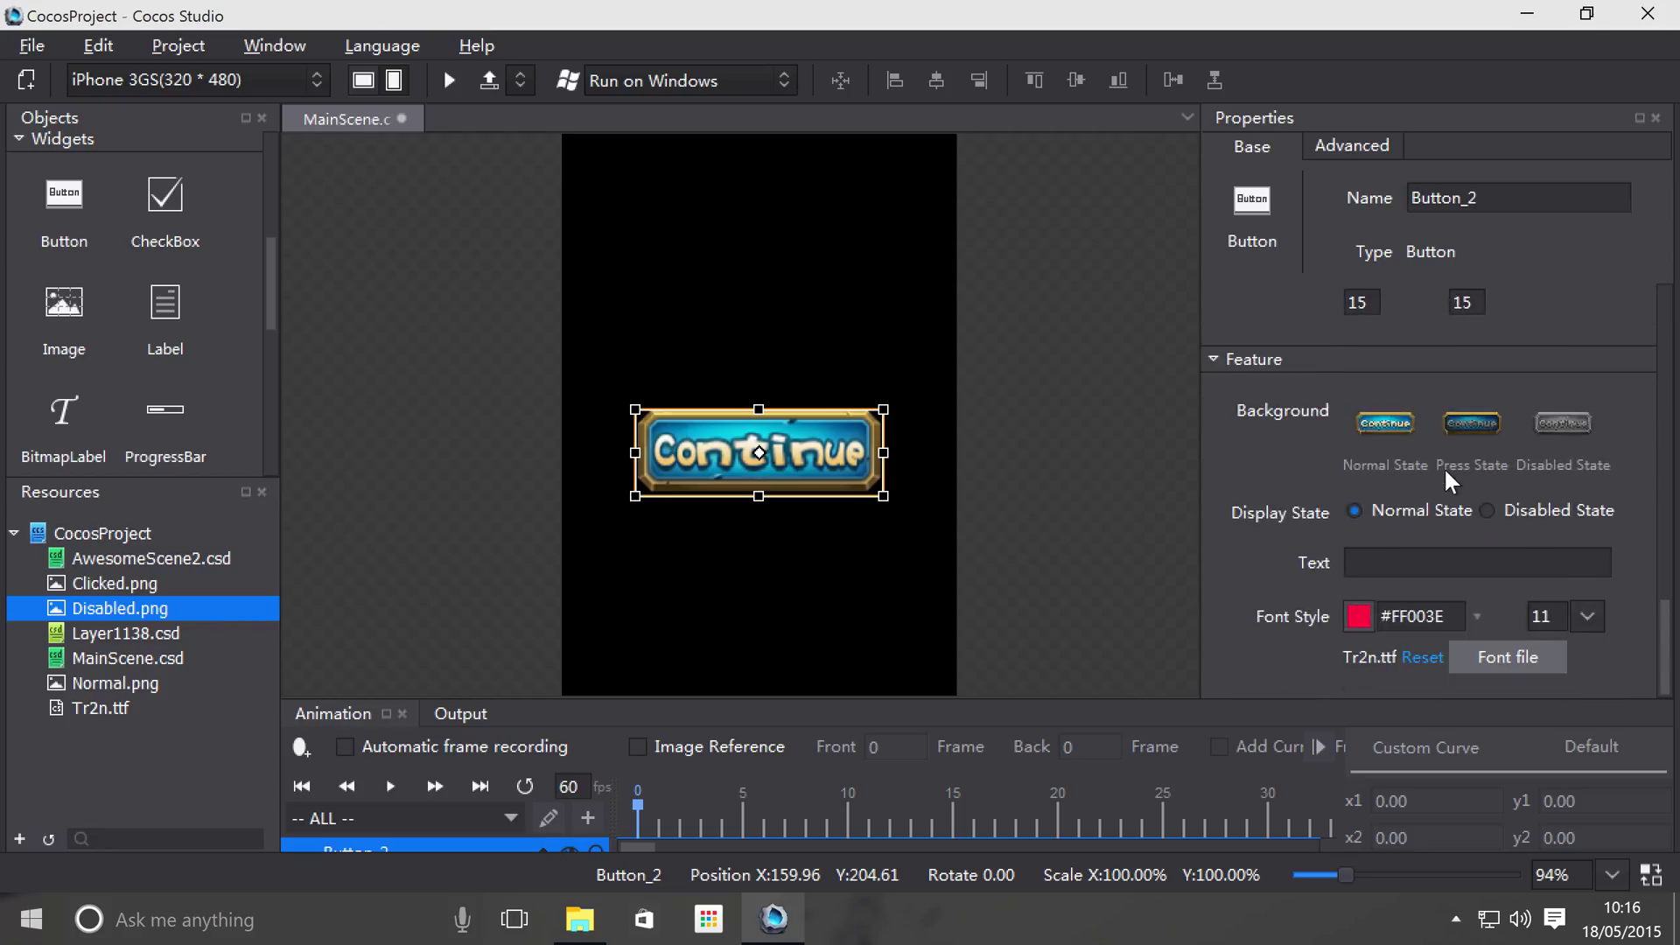
drag(1036, 503, 956, 513)
click(450, 81)
- Press the Continue button in the preview to check its pressed image, then close the preview
click(229, 359)
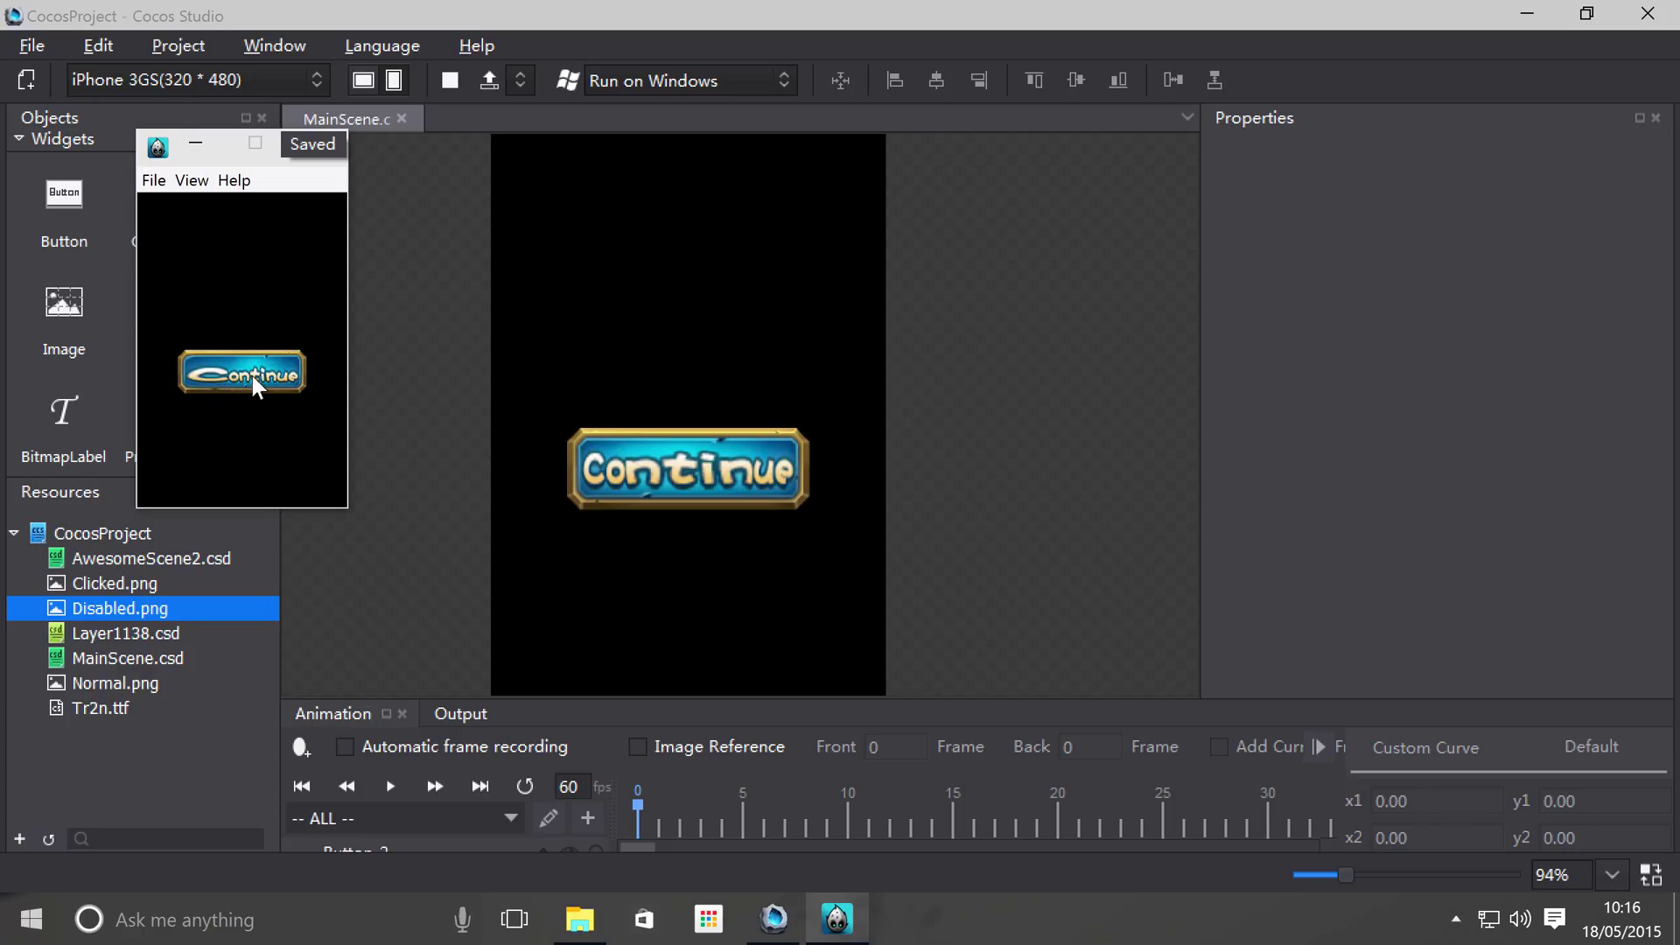
click(238, 359)
drag(238, 359, 280, 381)
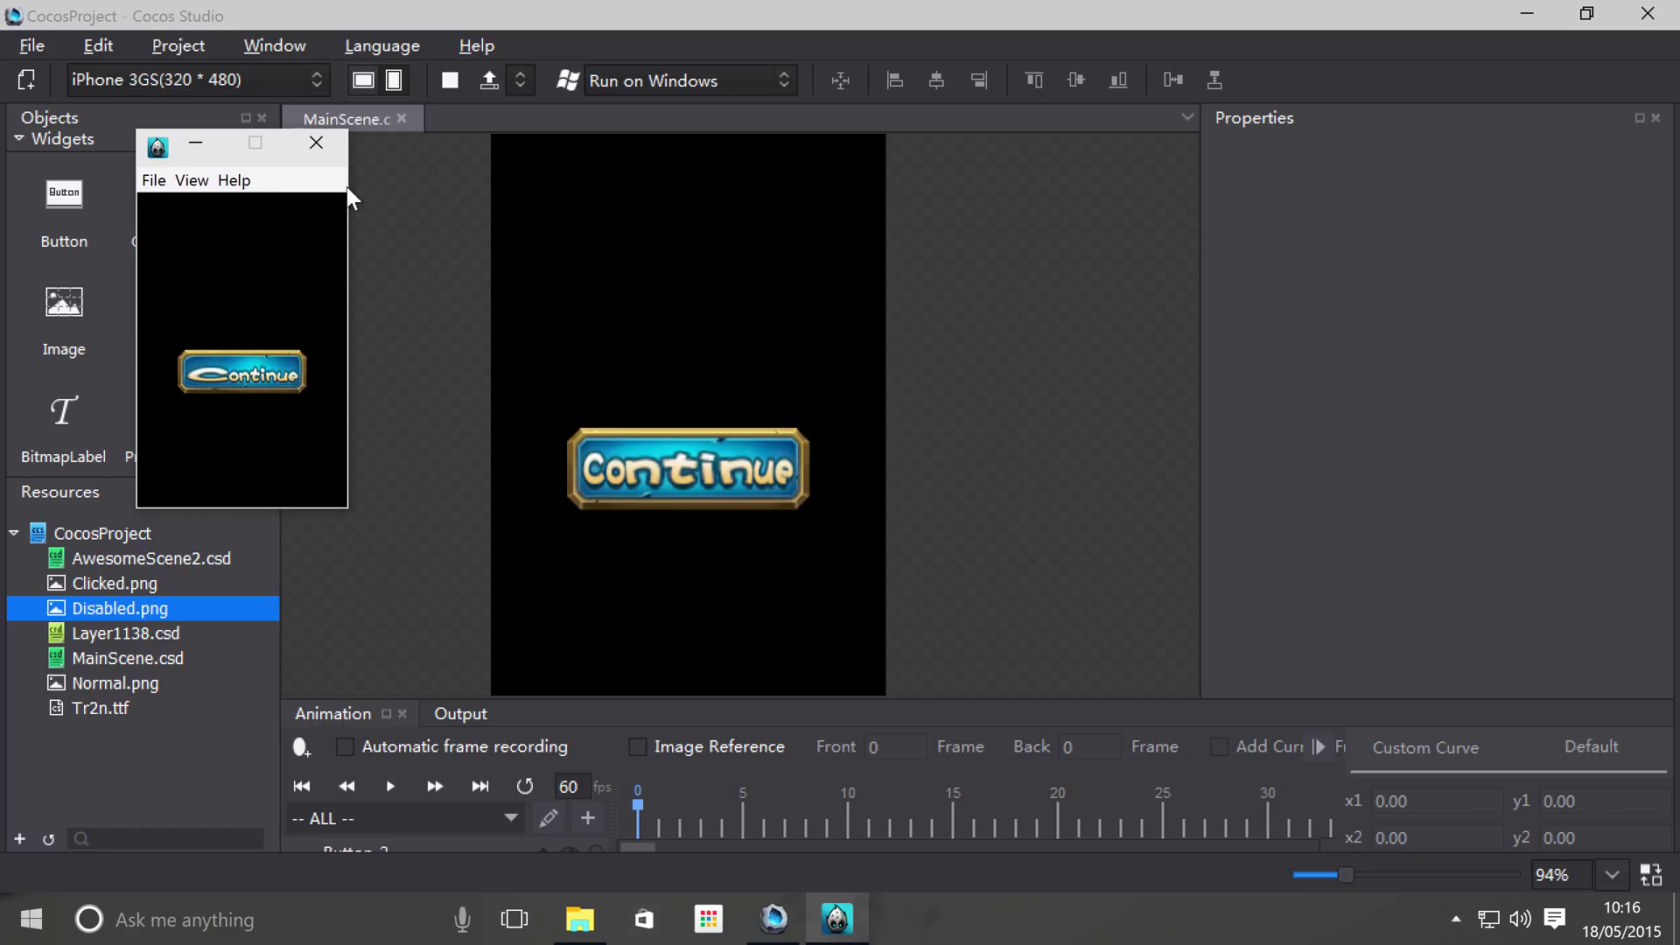
click(316, 141)
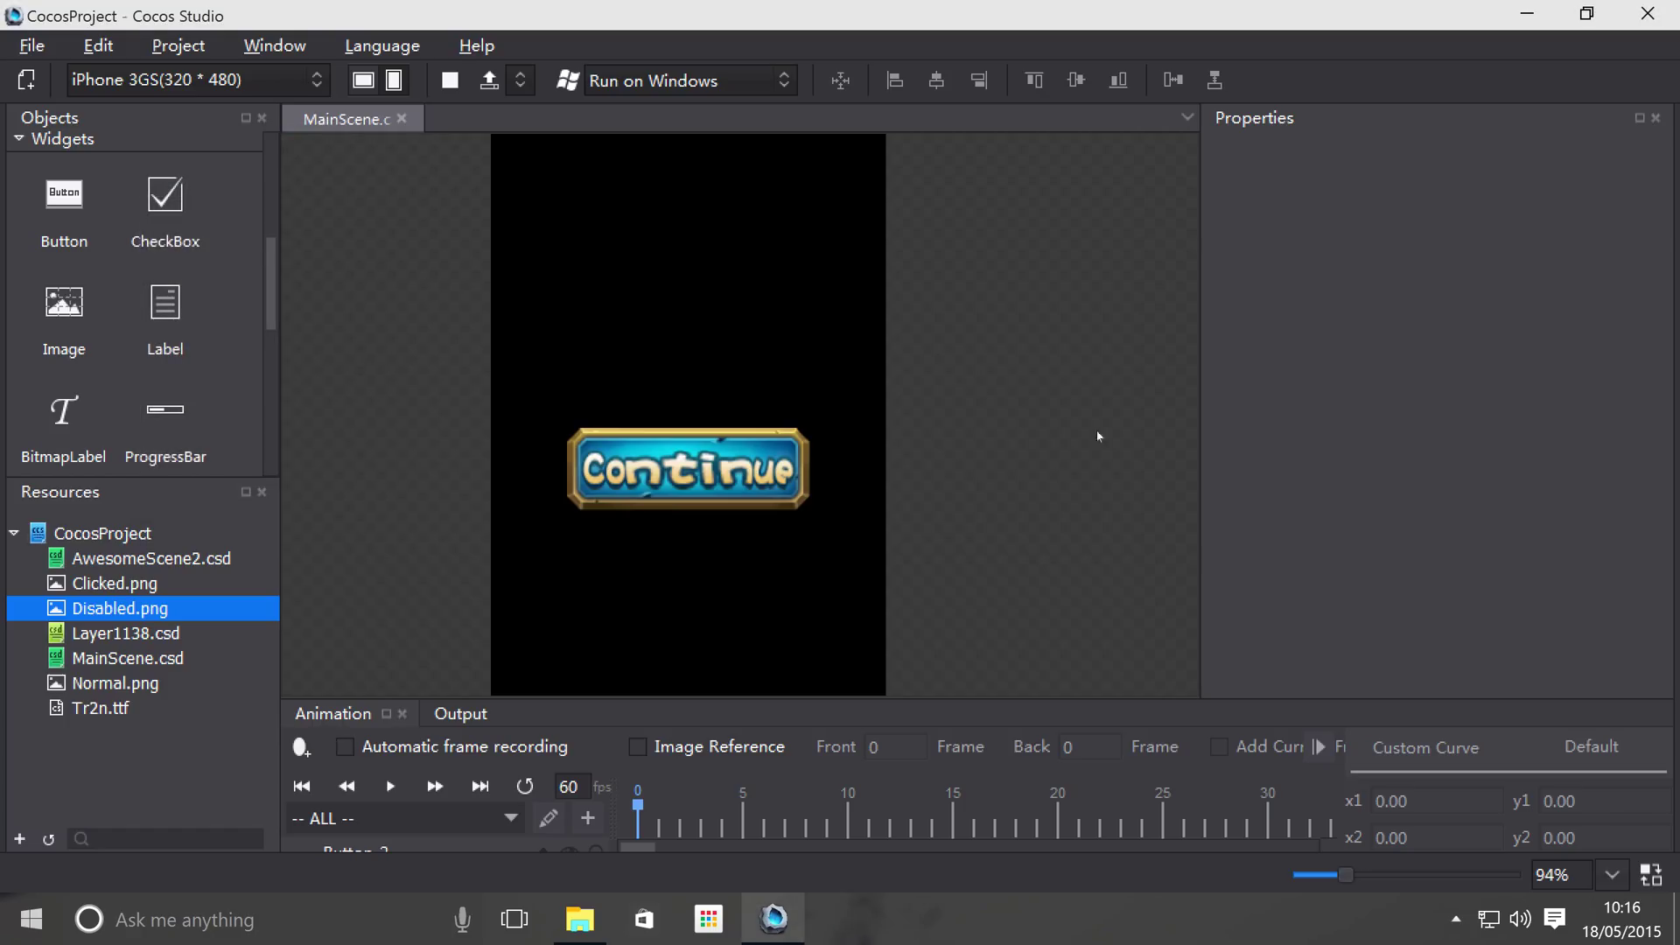
click(696, 501)
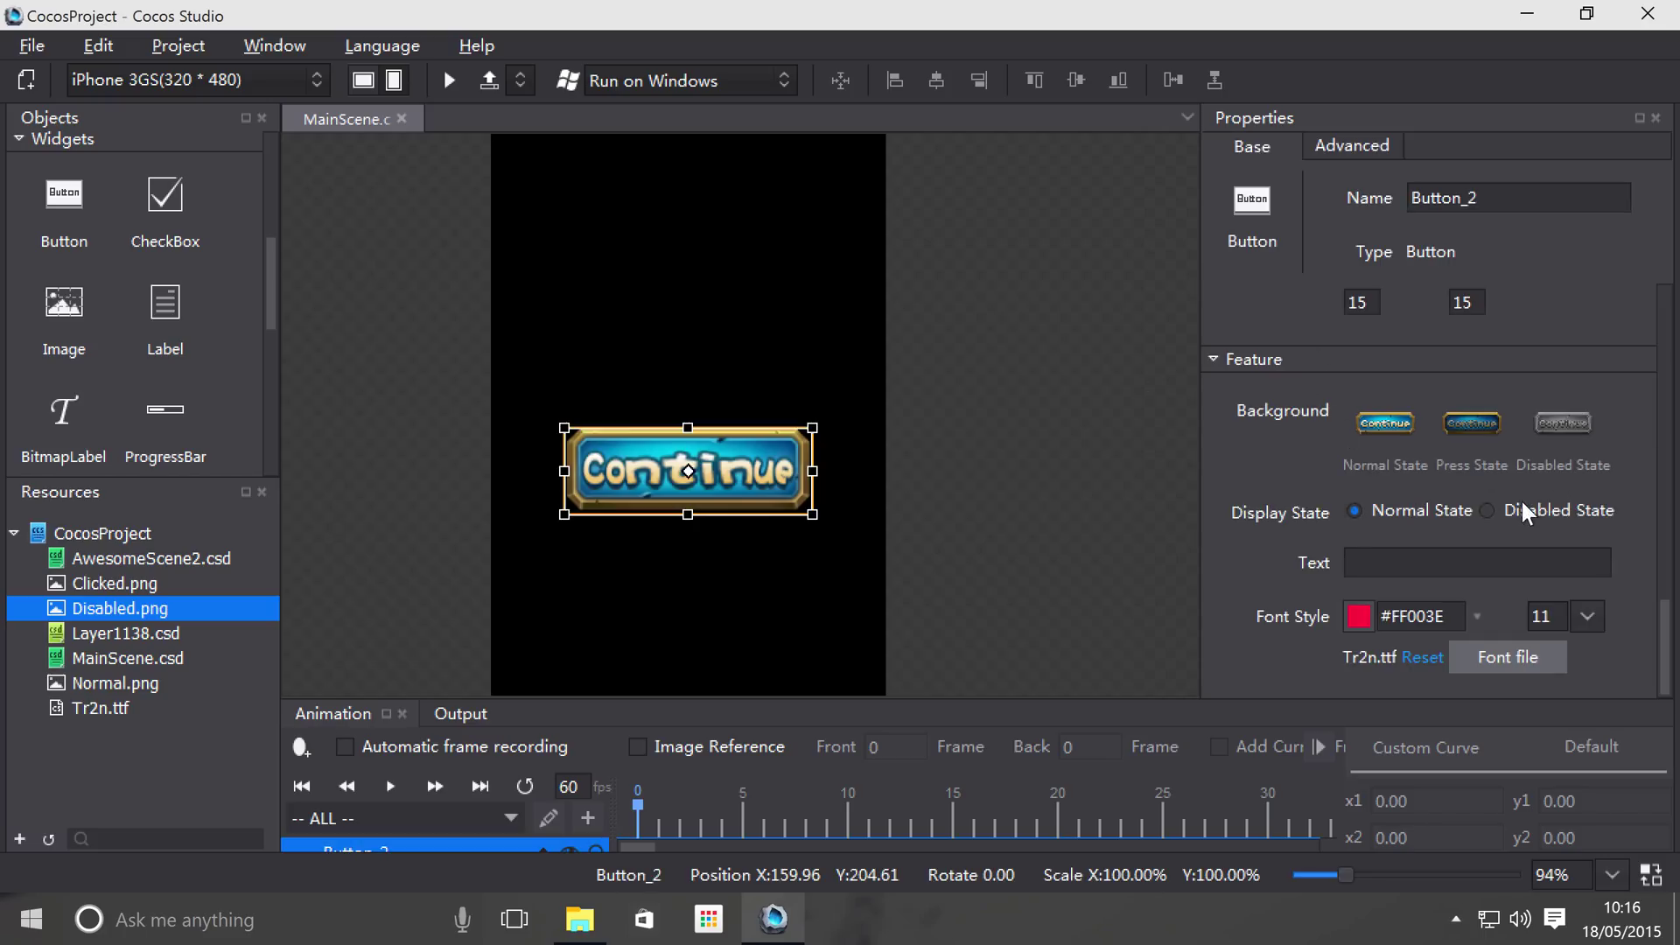
- Set Button_2's Display State to Disabled and preview its grey Disabled.png look
click(1493, 511)
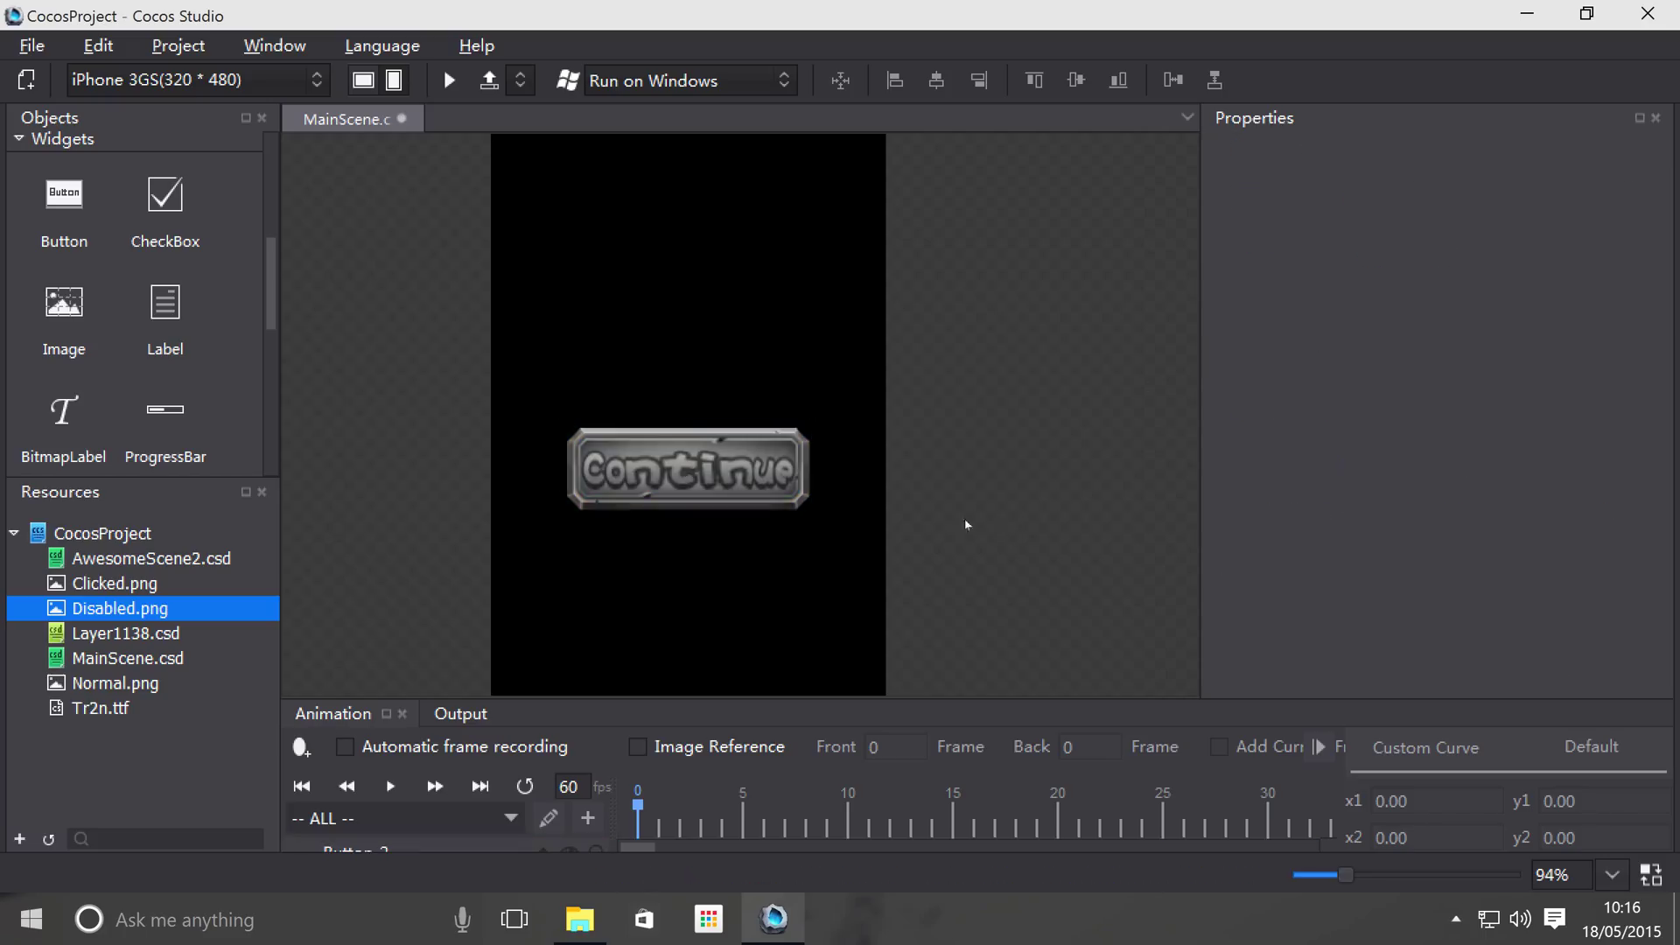
click(449, 80)
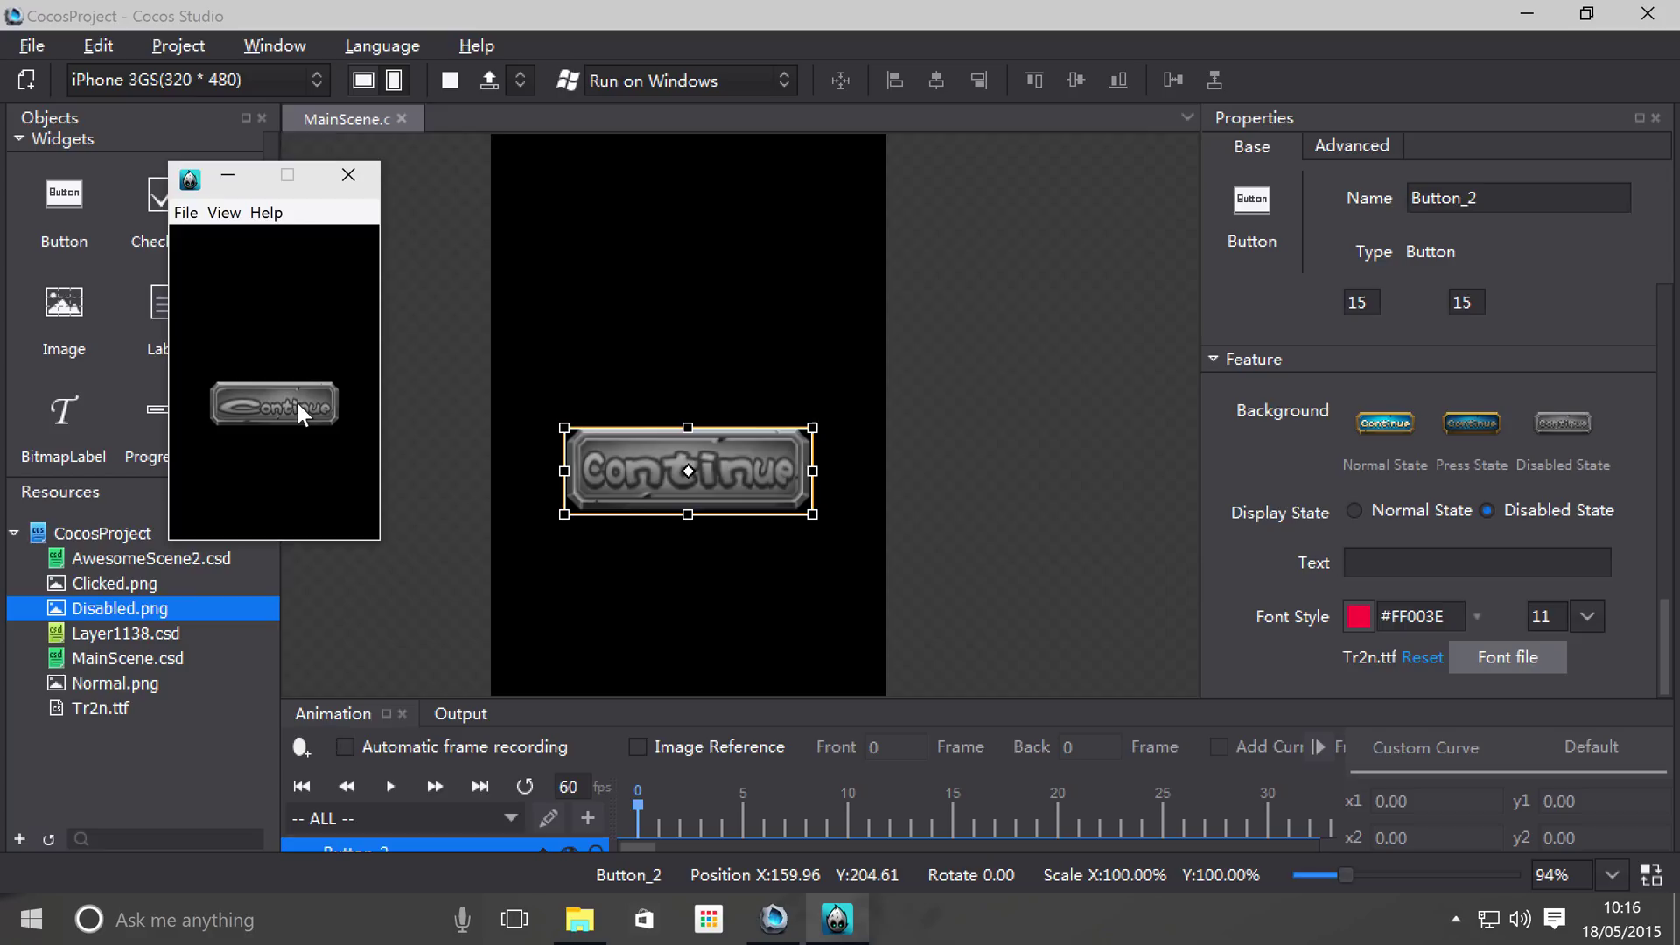
- Close the simulator preview, returning to MainScene with the grey disabled Continue button
click(347, 175)
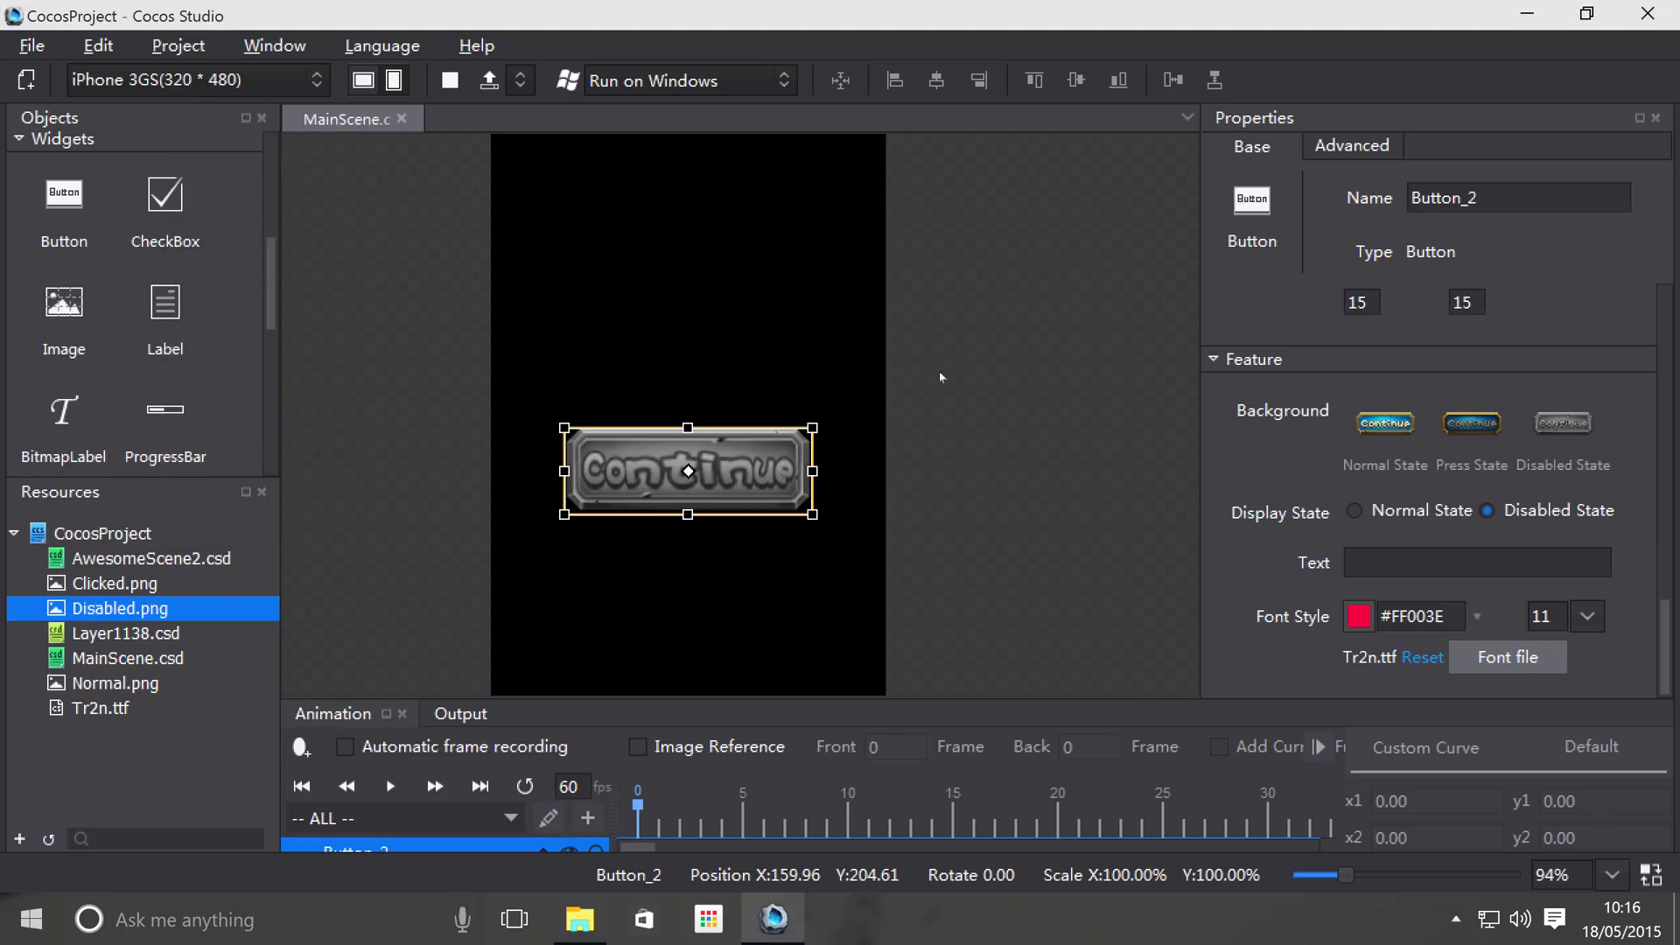